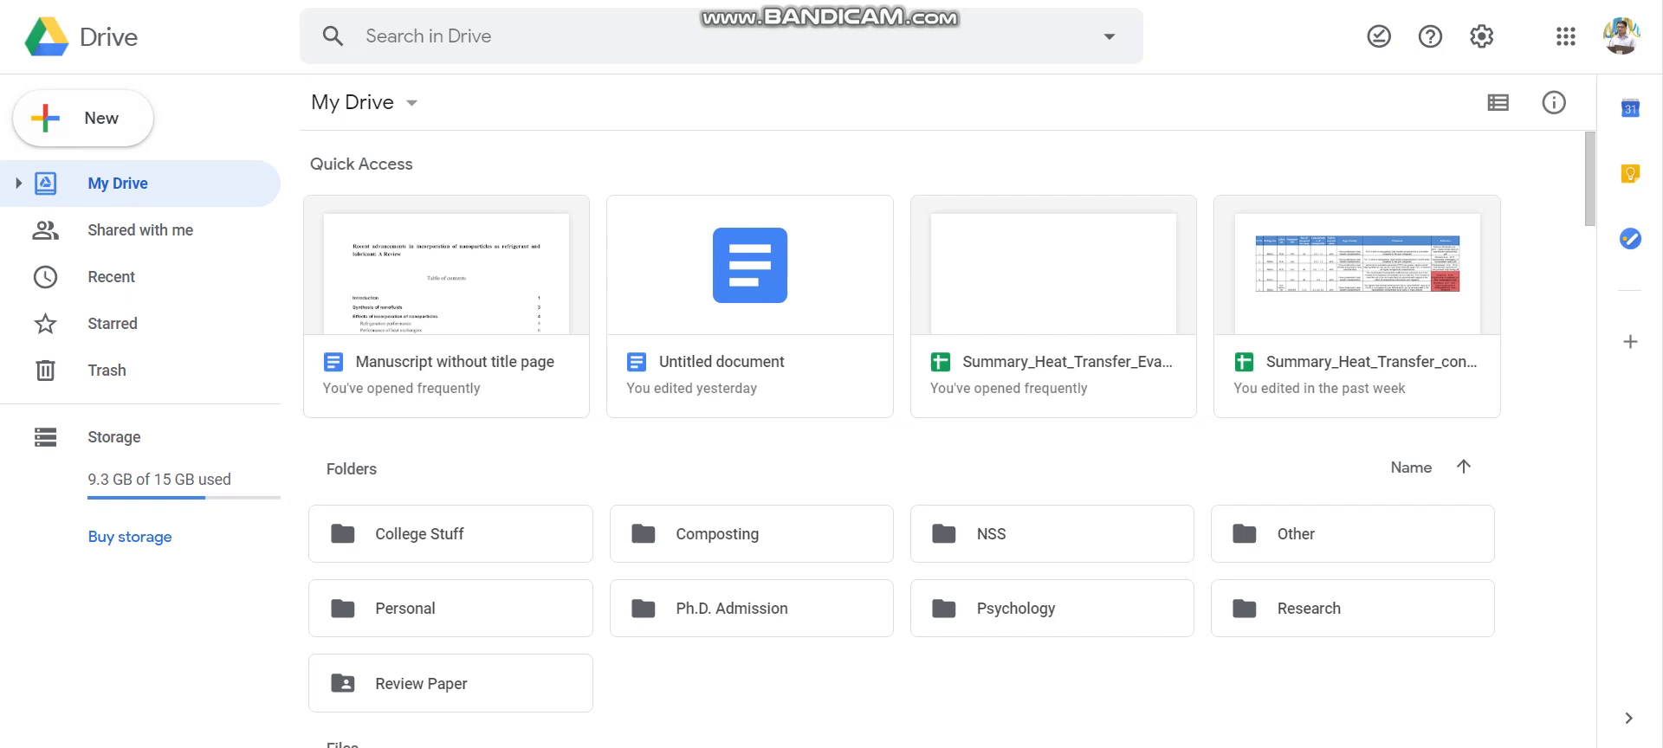
Step: Switch with Ctrl+Tab to the already-open Sample Report document tab
{"action": "key", "text": "ctrl+Tab"}
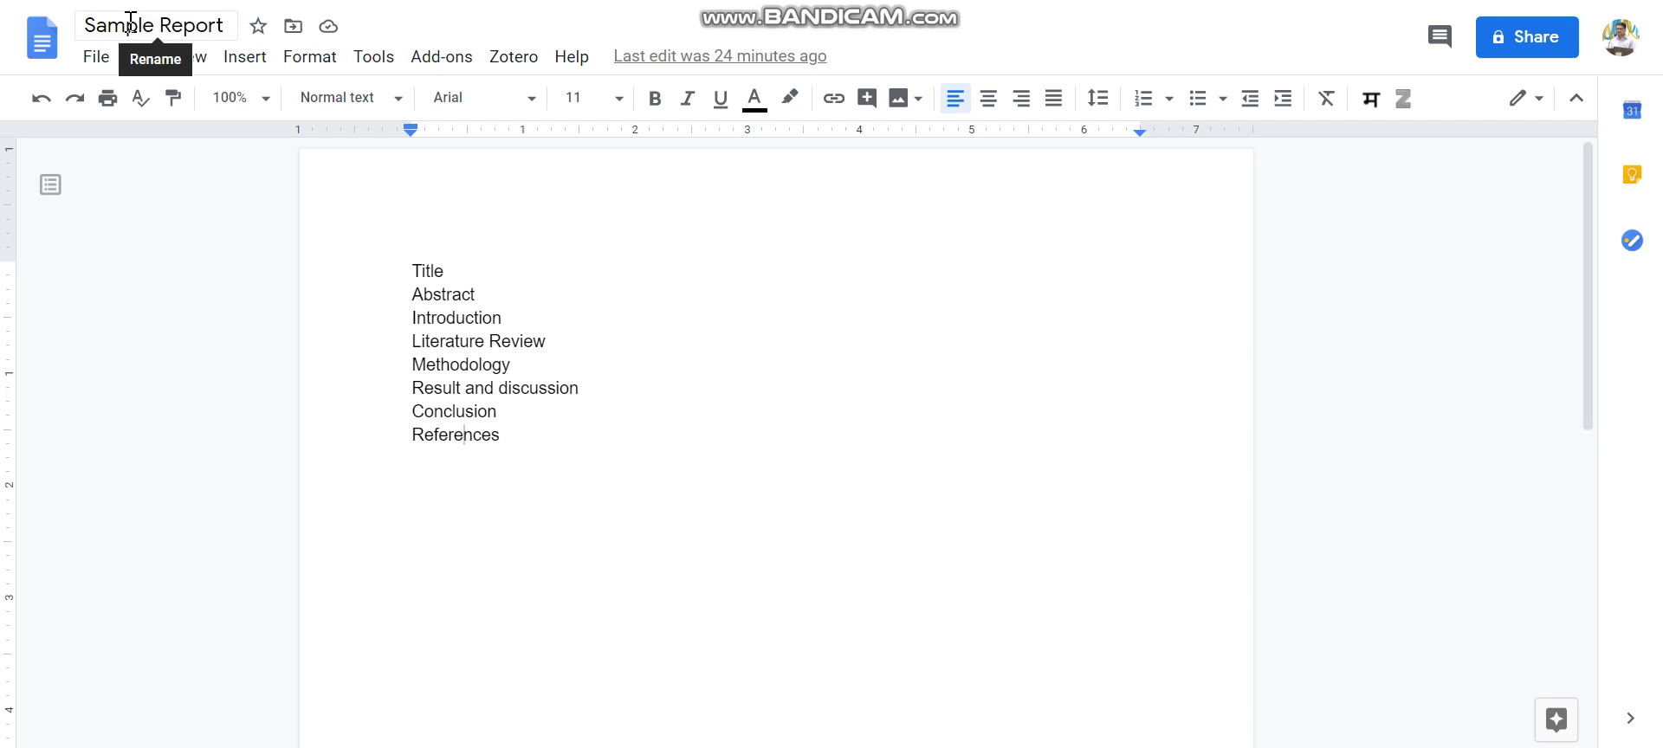
Step: Open the Share dialog for the Sample Report document
{"action": "left_click", "coordinate": [1522, 35]}
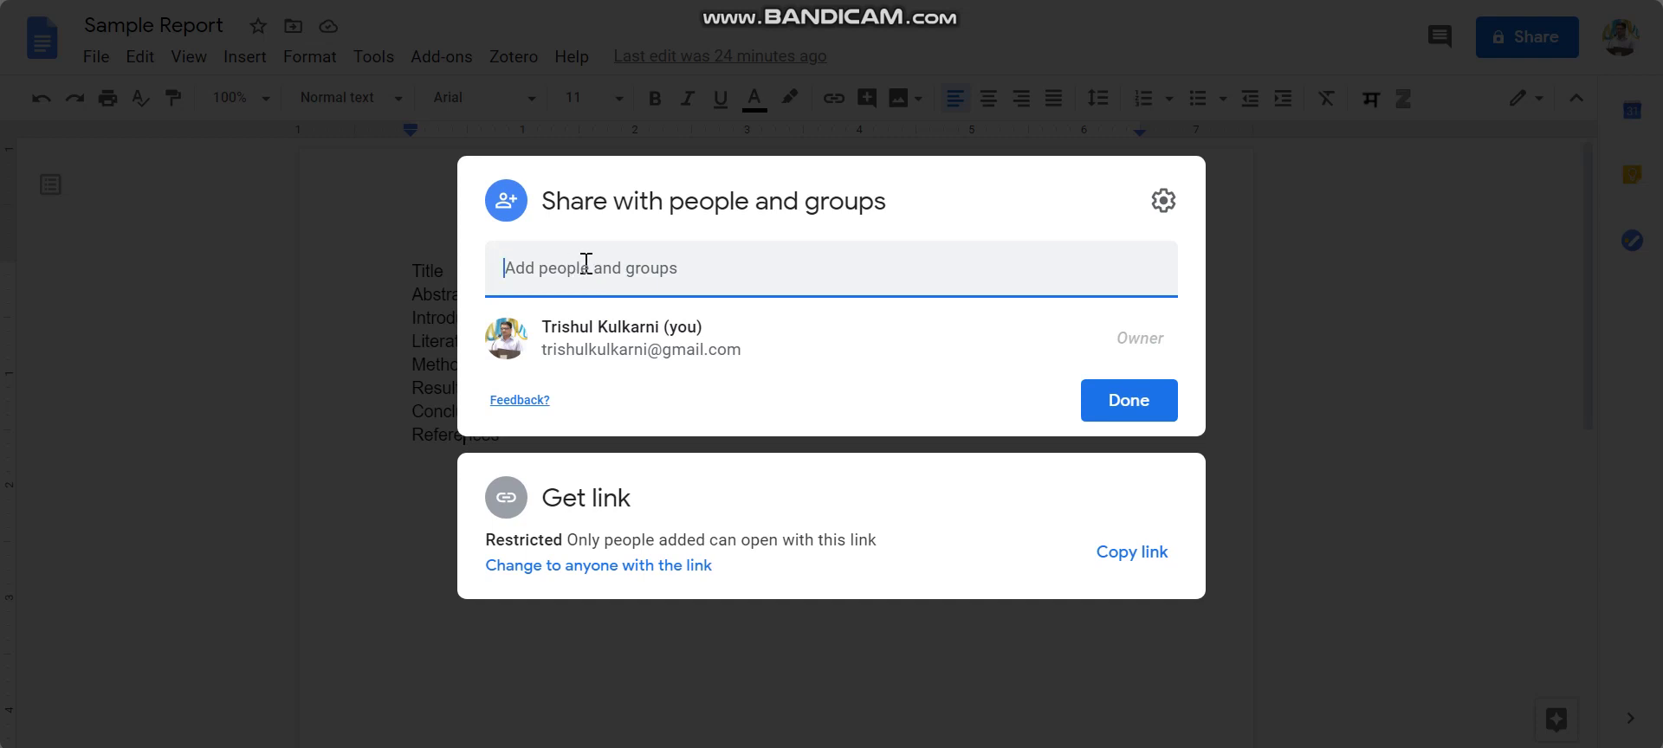
Step: Start adding a suggested contact with Editor access, then cancel and close the sharing dialog unshared
{"action": "type", "text": "tr"}
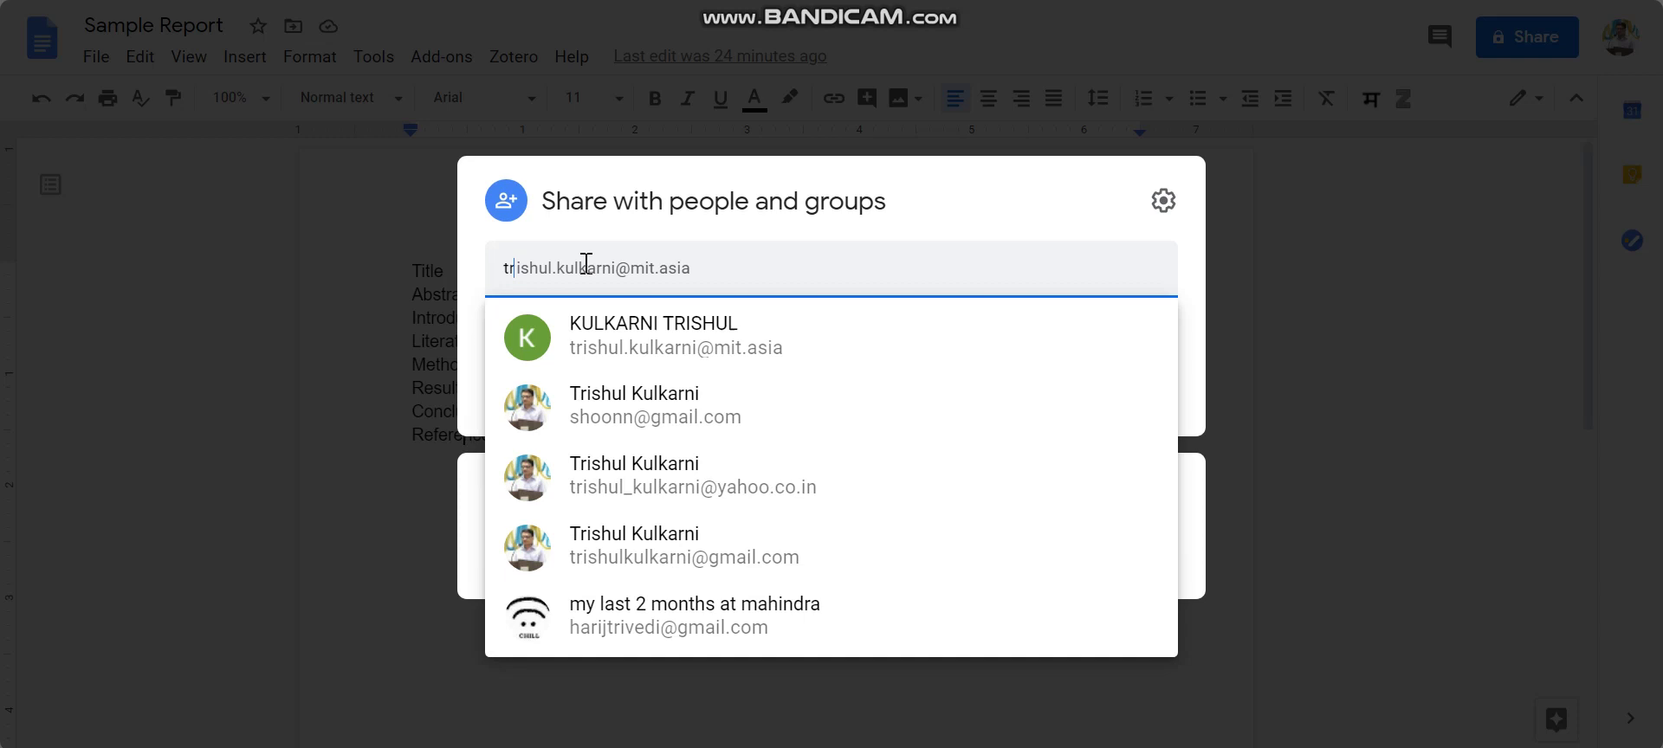
{"action": "key", "text": "Escape"}
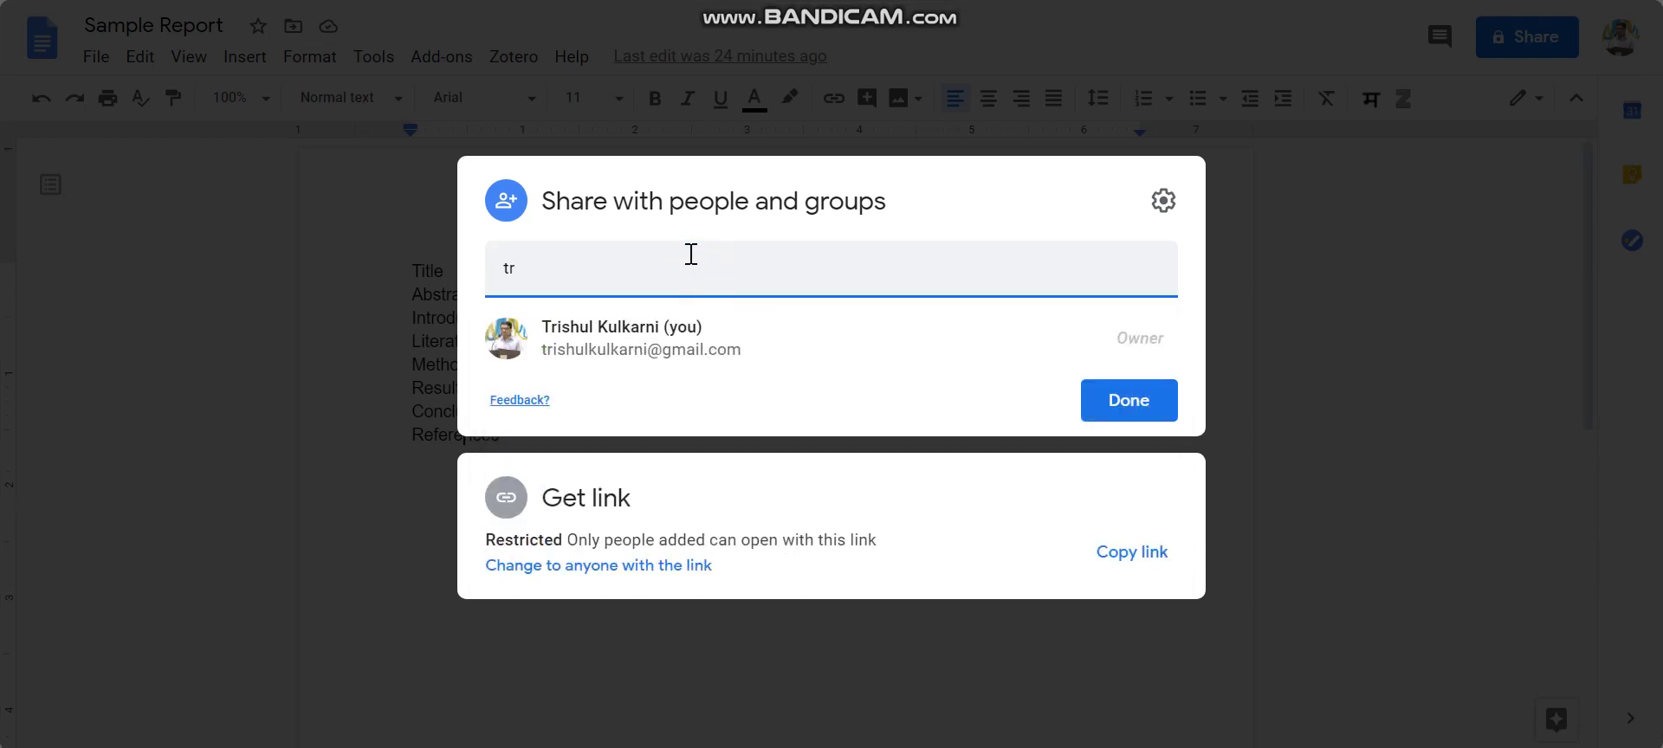
{"action": "type", "text": "is"}
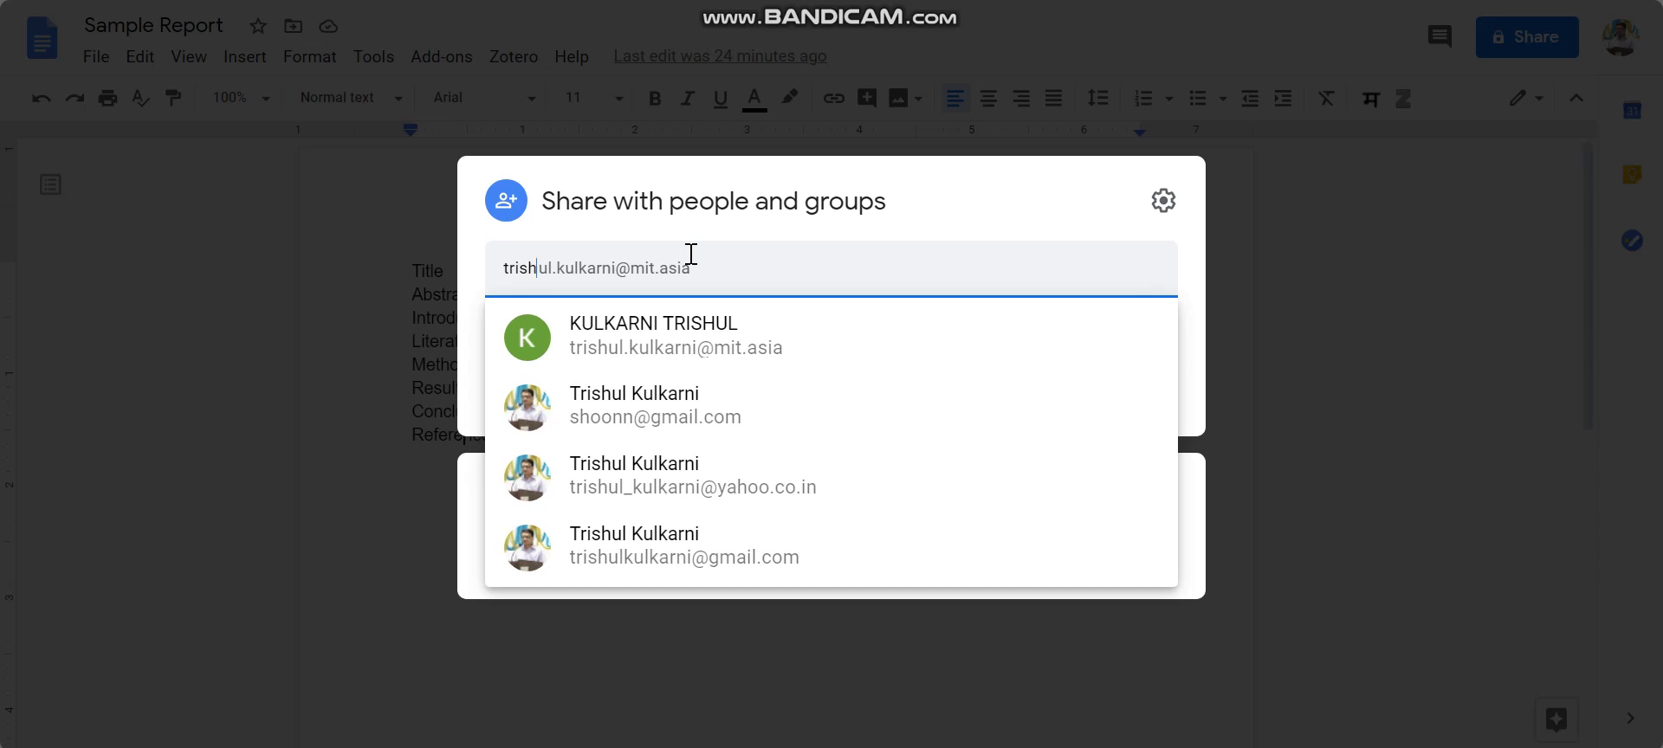
{"action": "type", "text": "h"}
{"action": "left_click", "coordinate": [645, 338]}
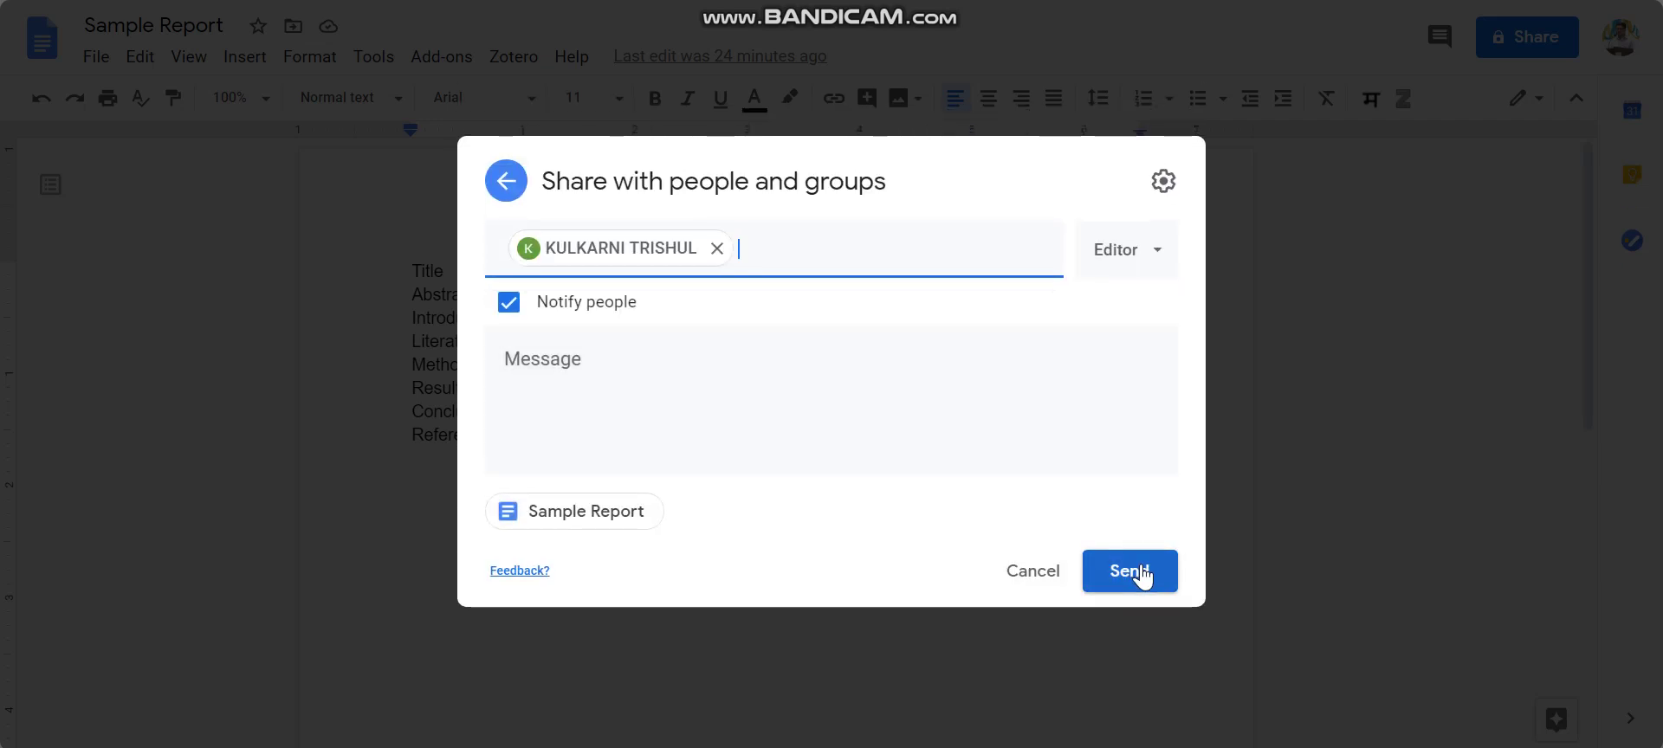
{"action": "left_click", "coordinate": [523, 359]}
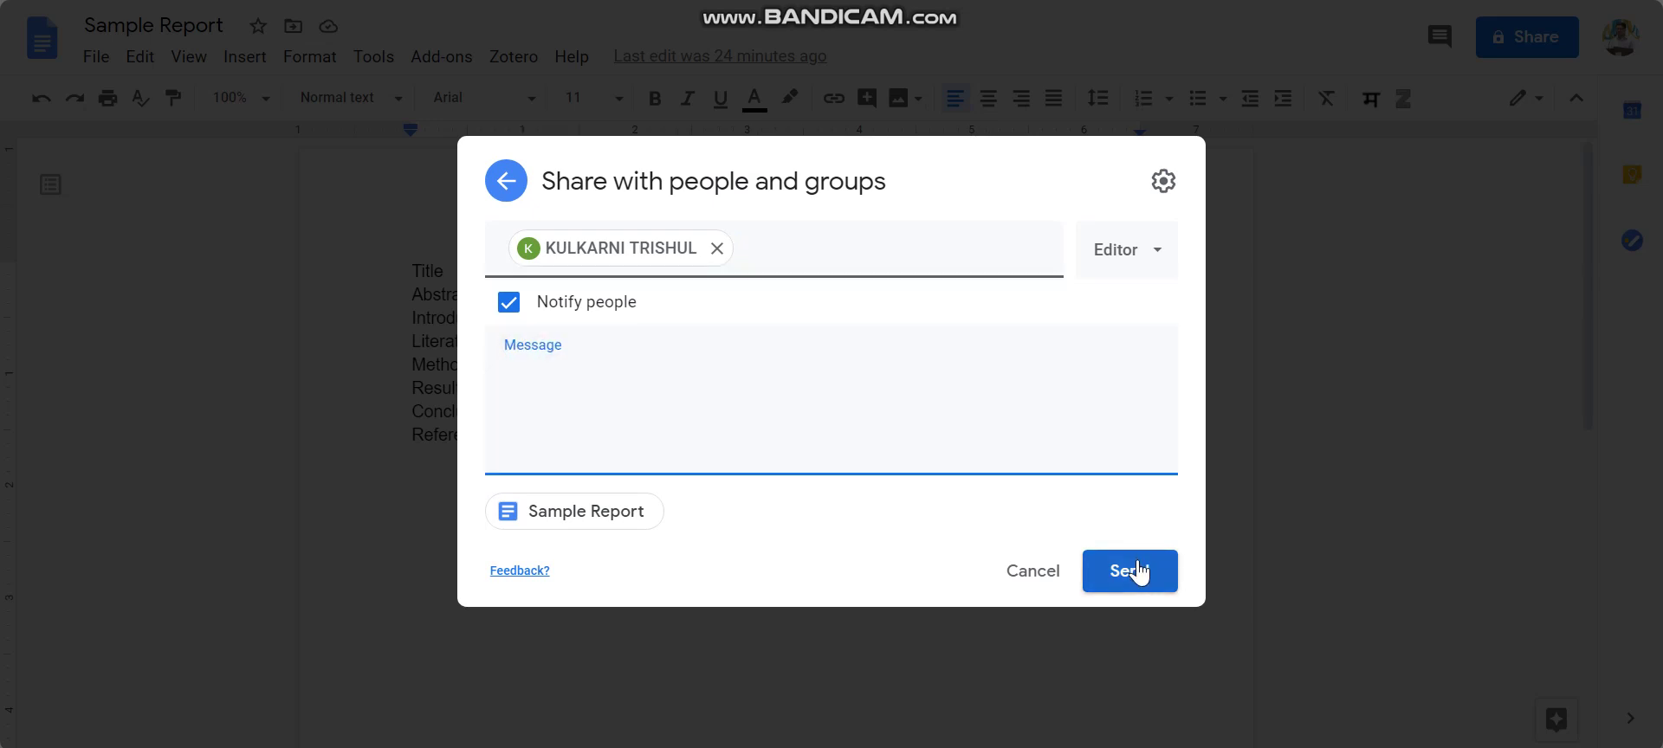
{"action": "left_click", "coordinate": [1151, 266]}
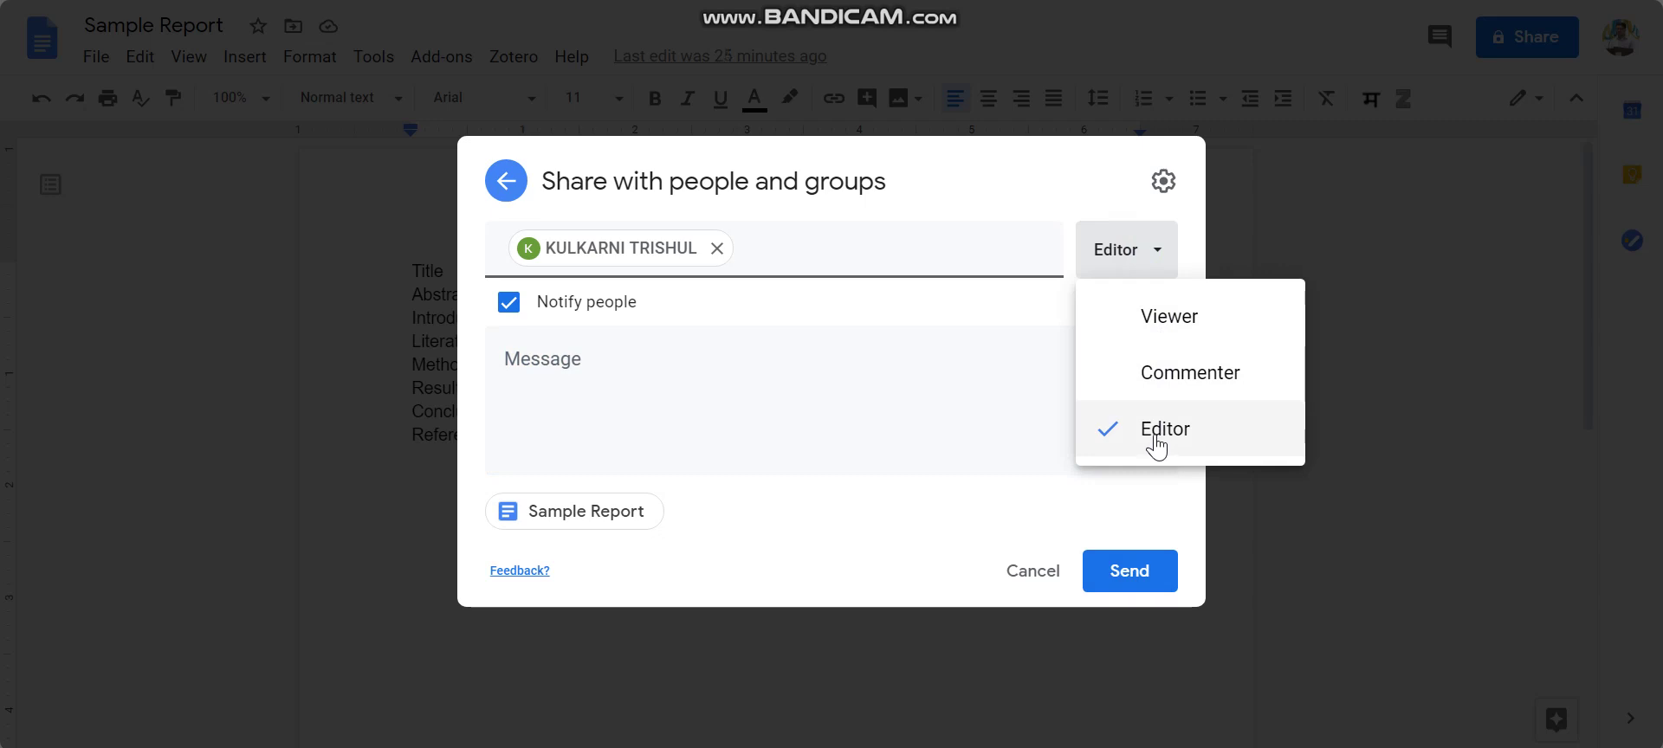
{"action": "left_click", "coordinate": [1033, 572]}
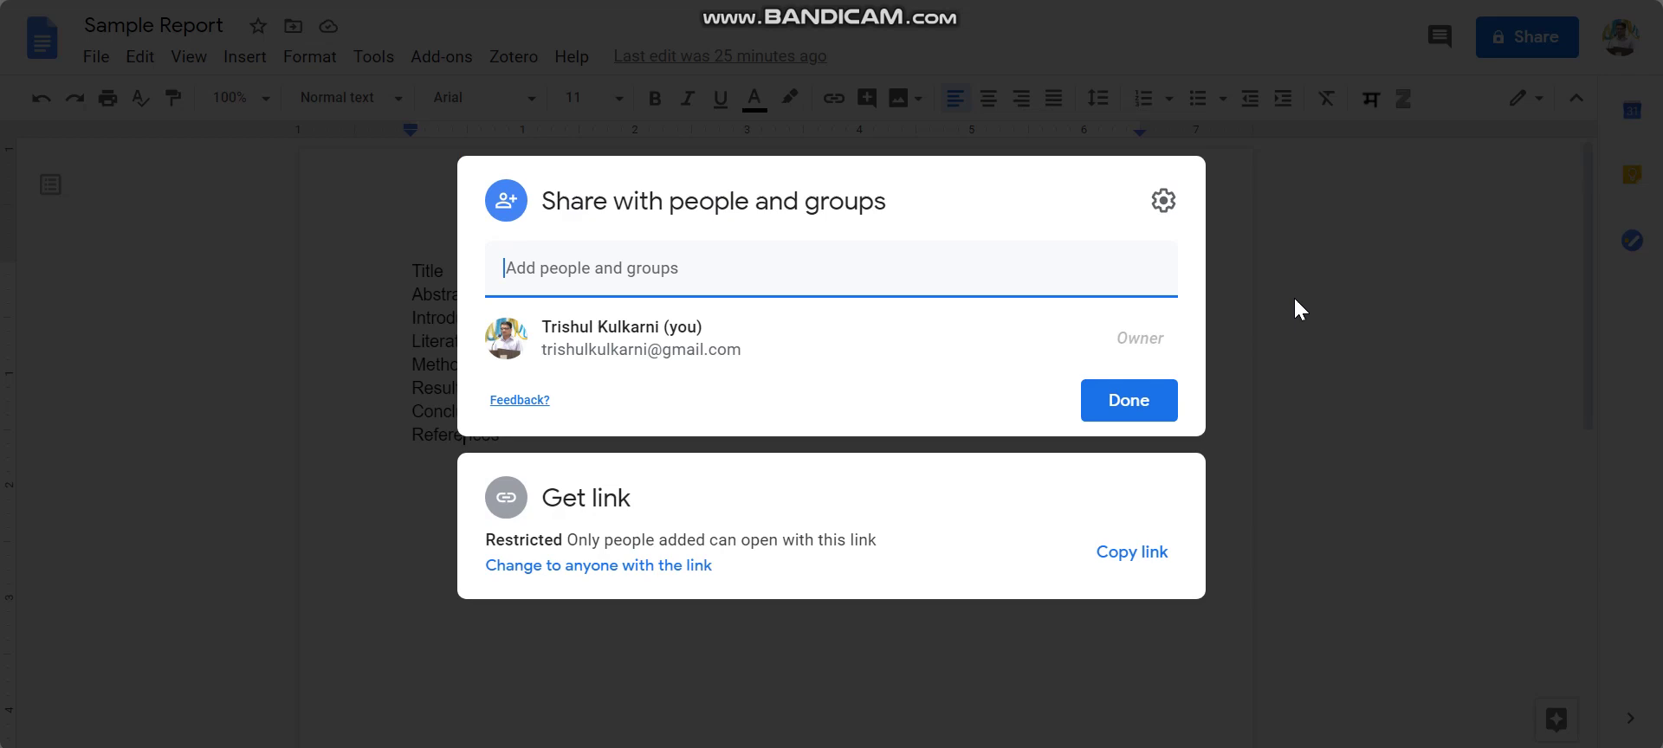
{"action": "left_click", "coordinate": [1343, 291]}
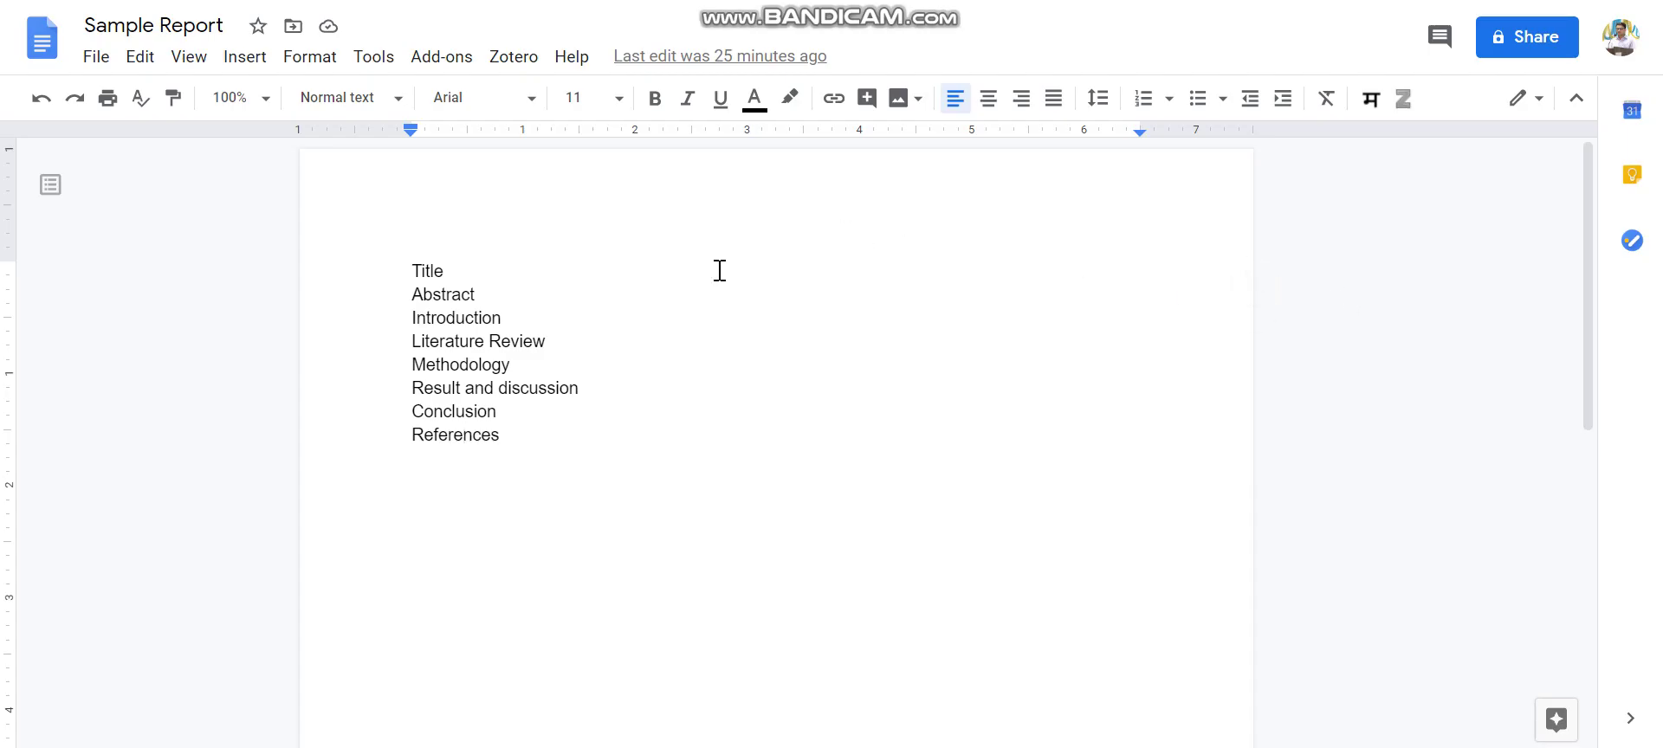
Step: Click through the Title, Methodology, Result and discussion and References lines, then select the word Title
{"action": "left_click", "coordinate": [422, 270]}
{"action": "left_click", "coordinate": [414, 270]}
{"action": "left_click", "coordinate": [458, 368]}
{"action": "left_click", "coordinate": [440, 388]}
{"action": "left_click", "coordinate": [434, 433]}
{"action": "left_click_drag", "start_coordinate": [411, 271], "coordinate": [453, 269]}
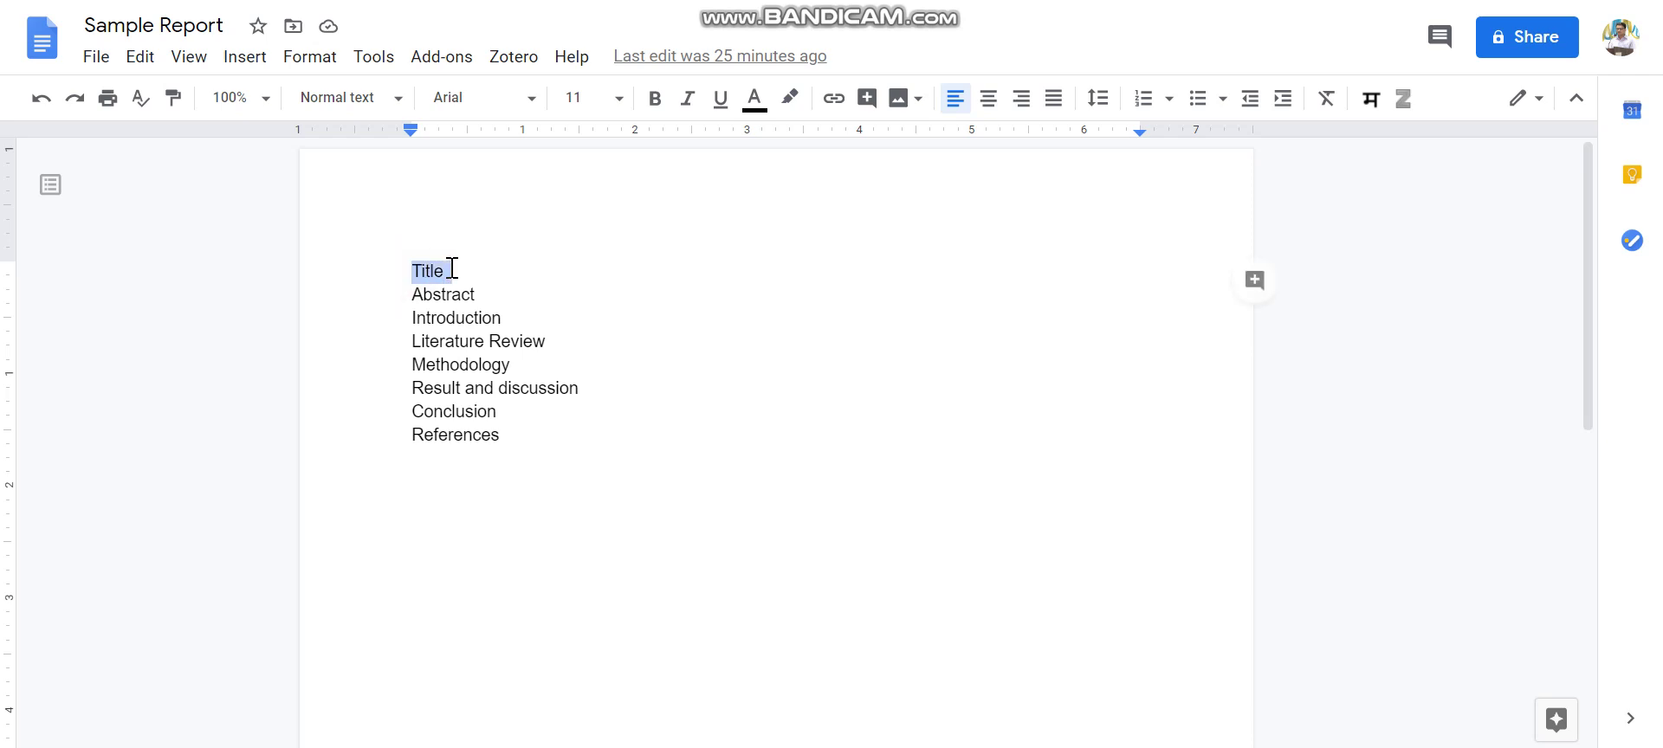
Step: Post the comment 'change the title' on the Title word, then resolve it
{"action": "left_click", "coordinate": [1257, 284]}
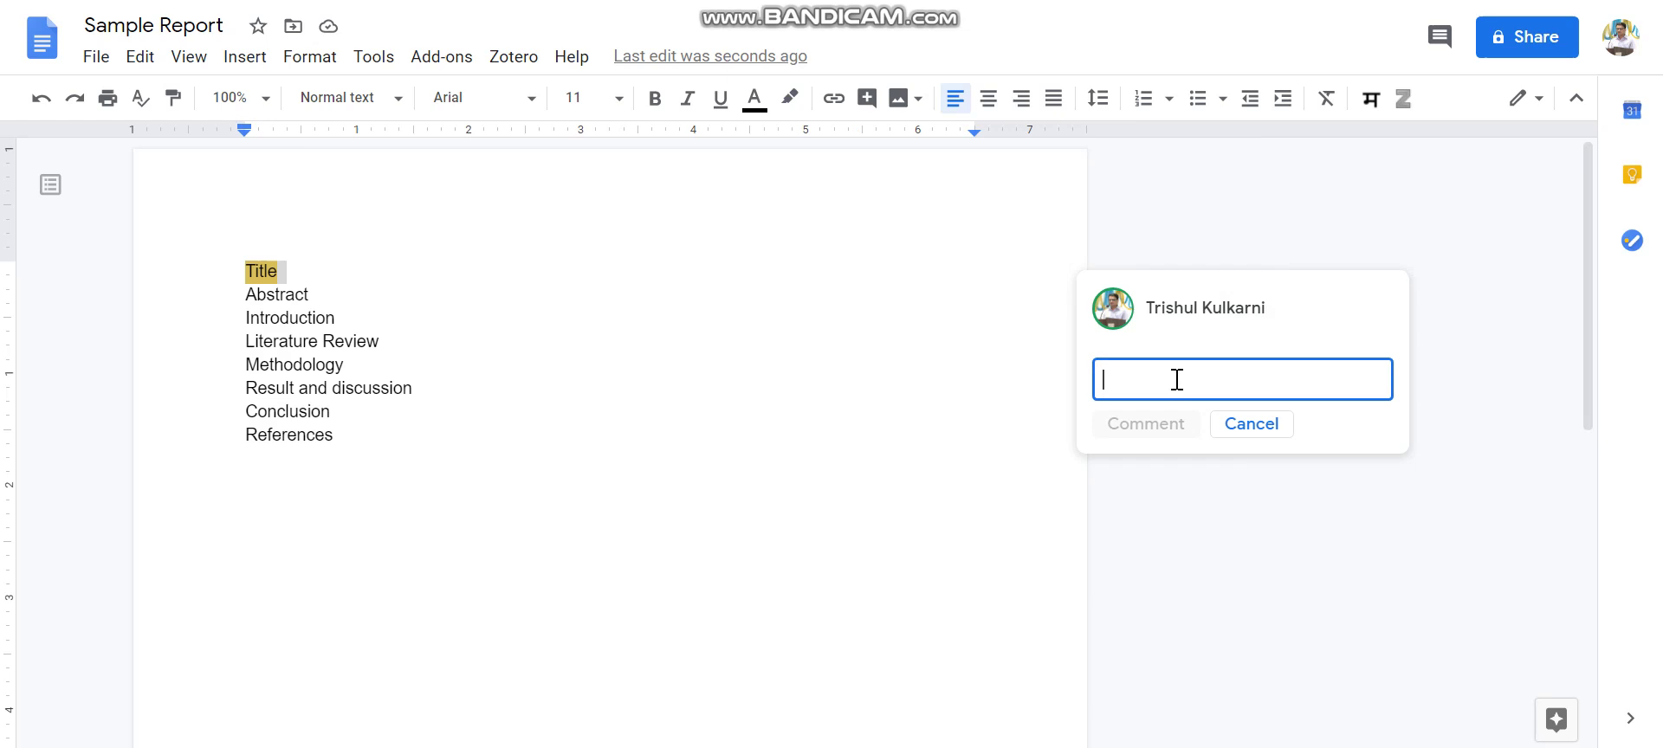
{"action": "type", "text": "chang"}
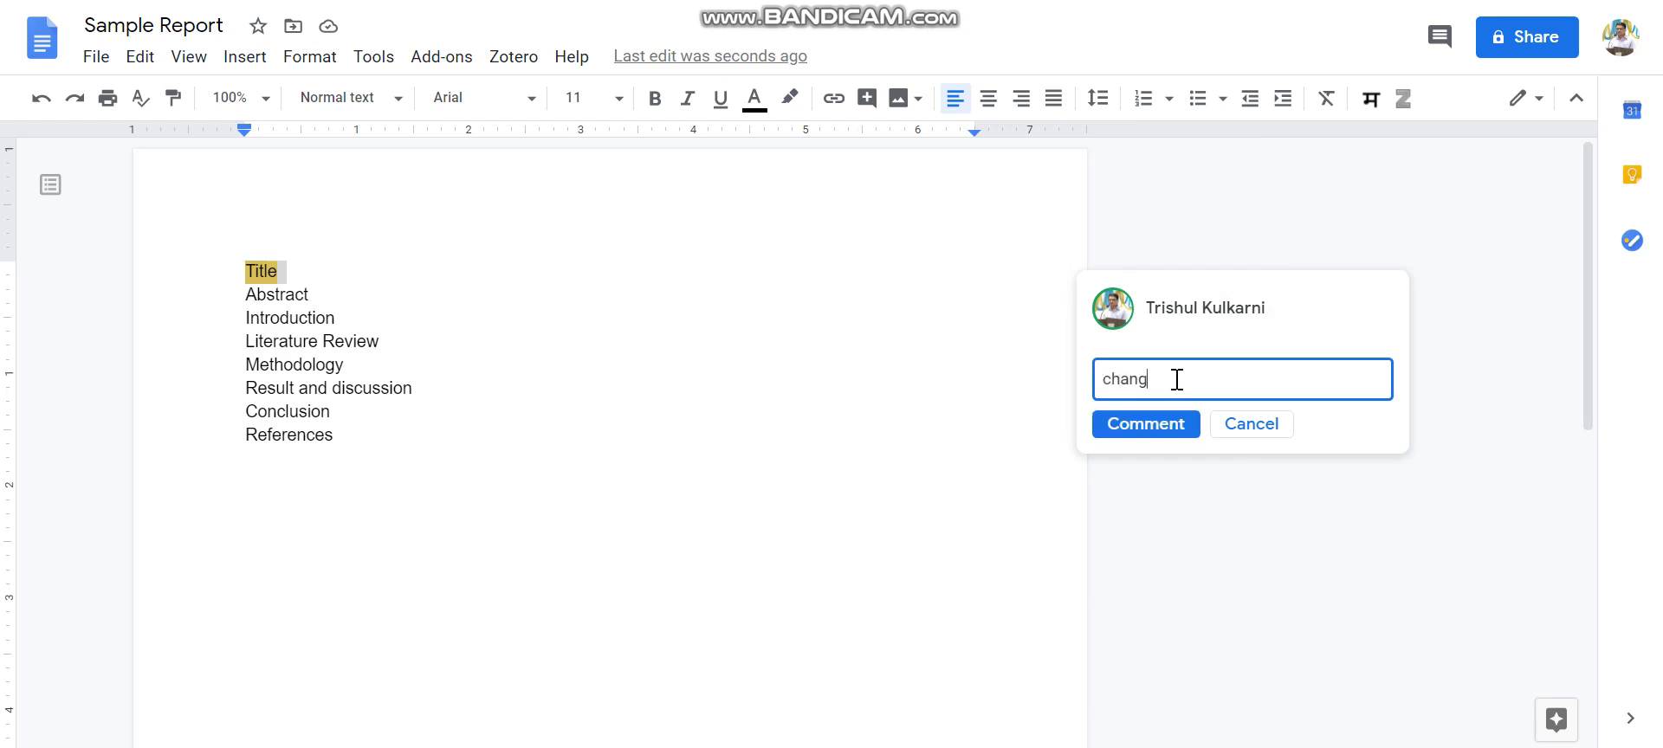
{"action": "type", "text": "e the title"}
{"action": "left_click", "coordinate": [1138, 425]}
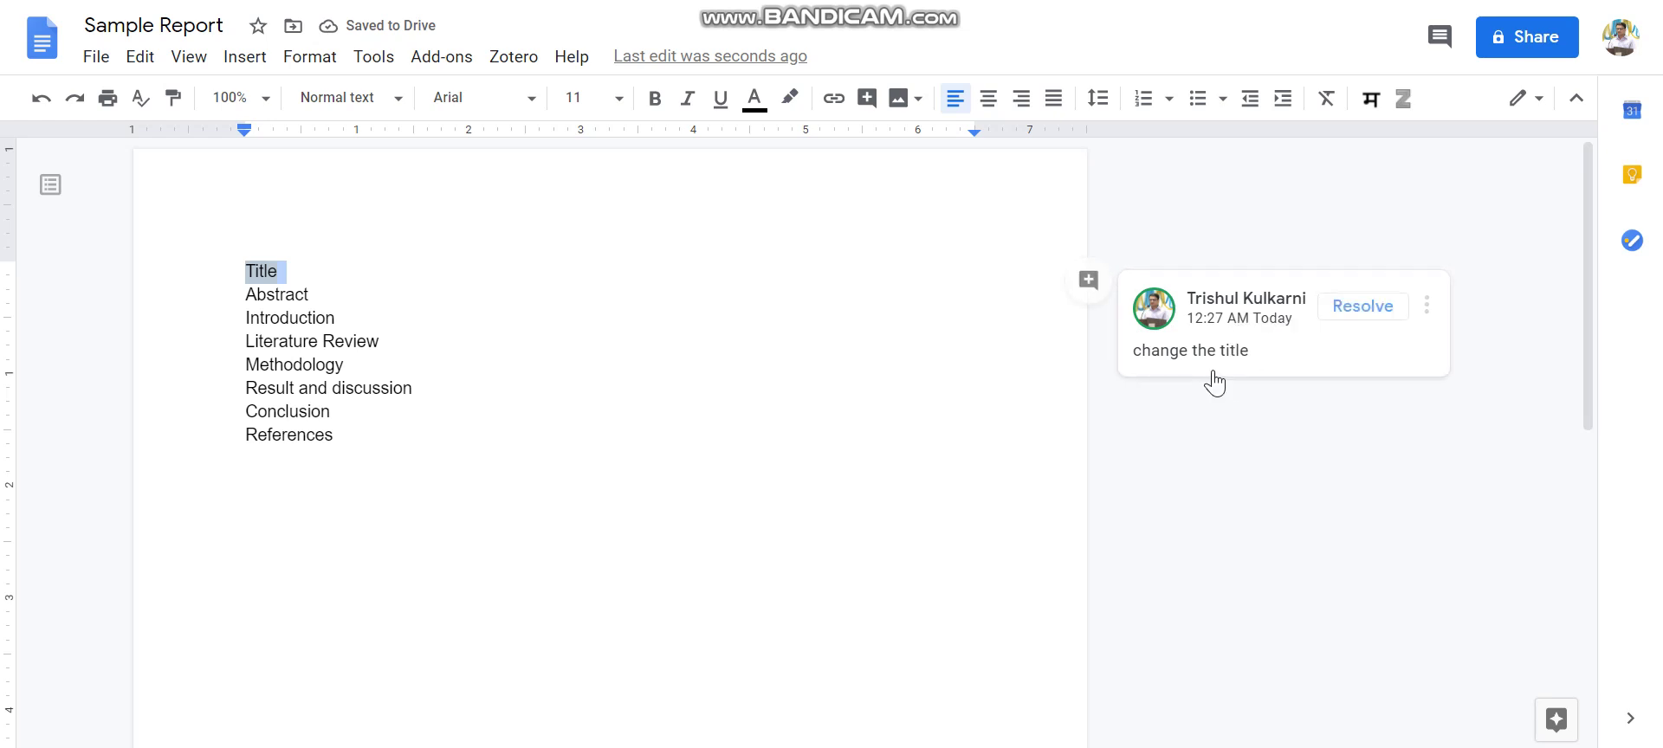
{"action": "left_click", "coordinate": [274, 342]}
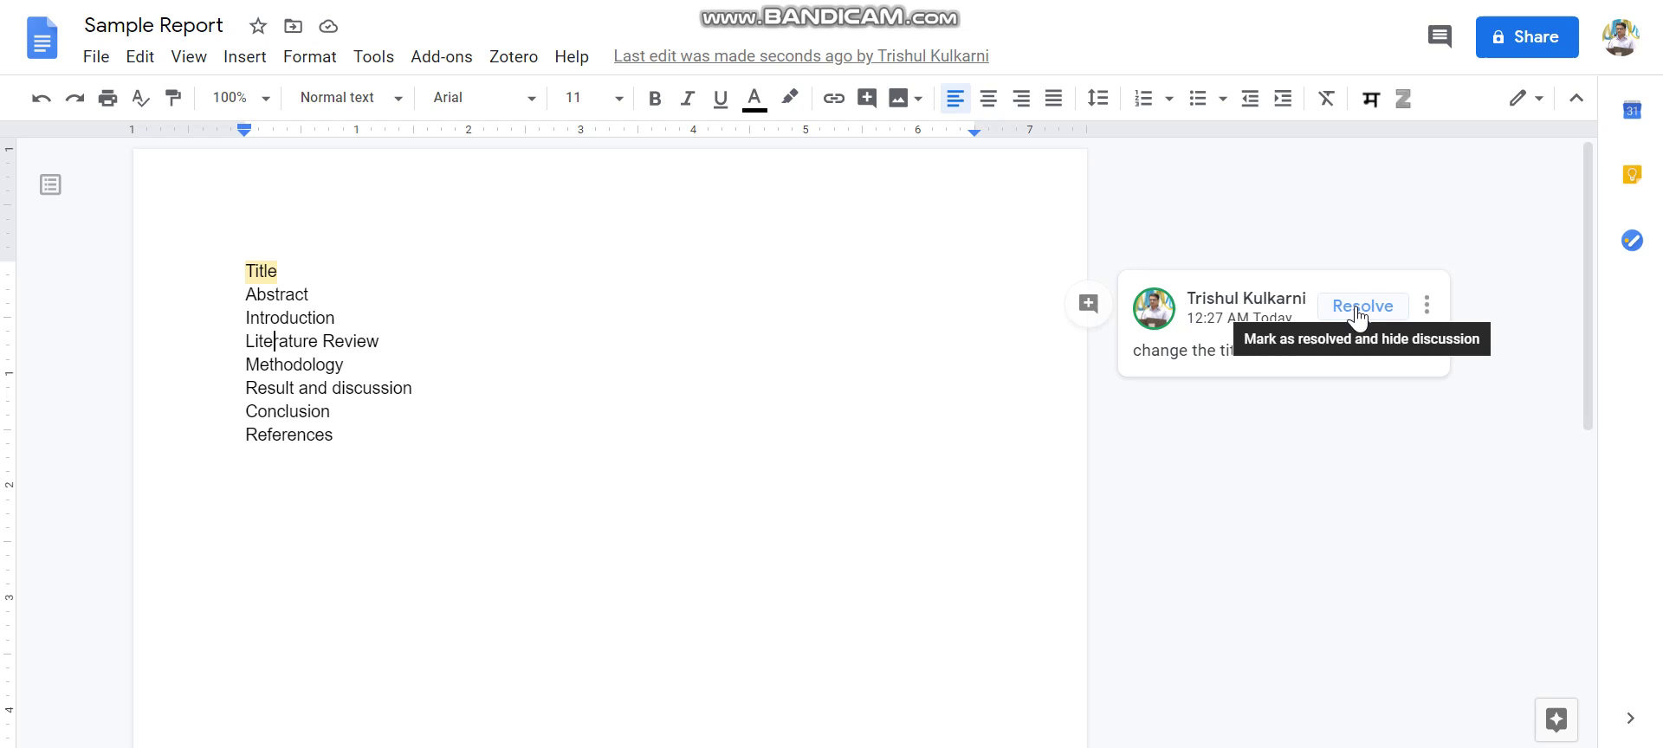
{"action": "left_click", "coordinate": [1356, 308]}
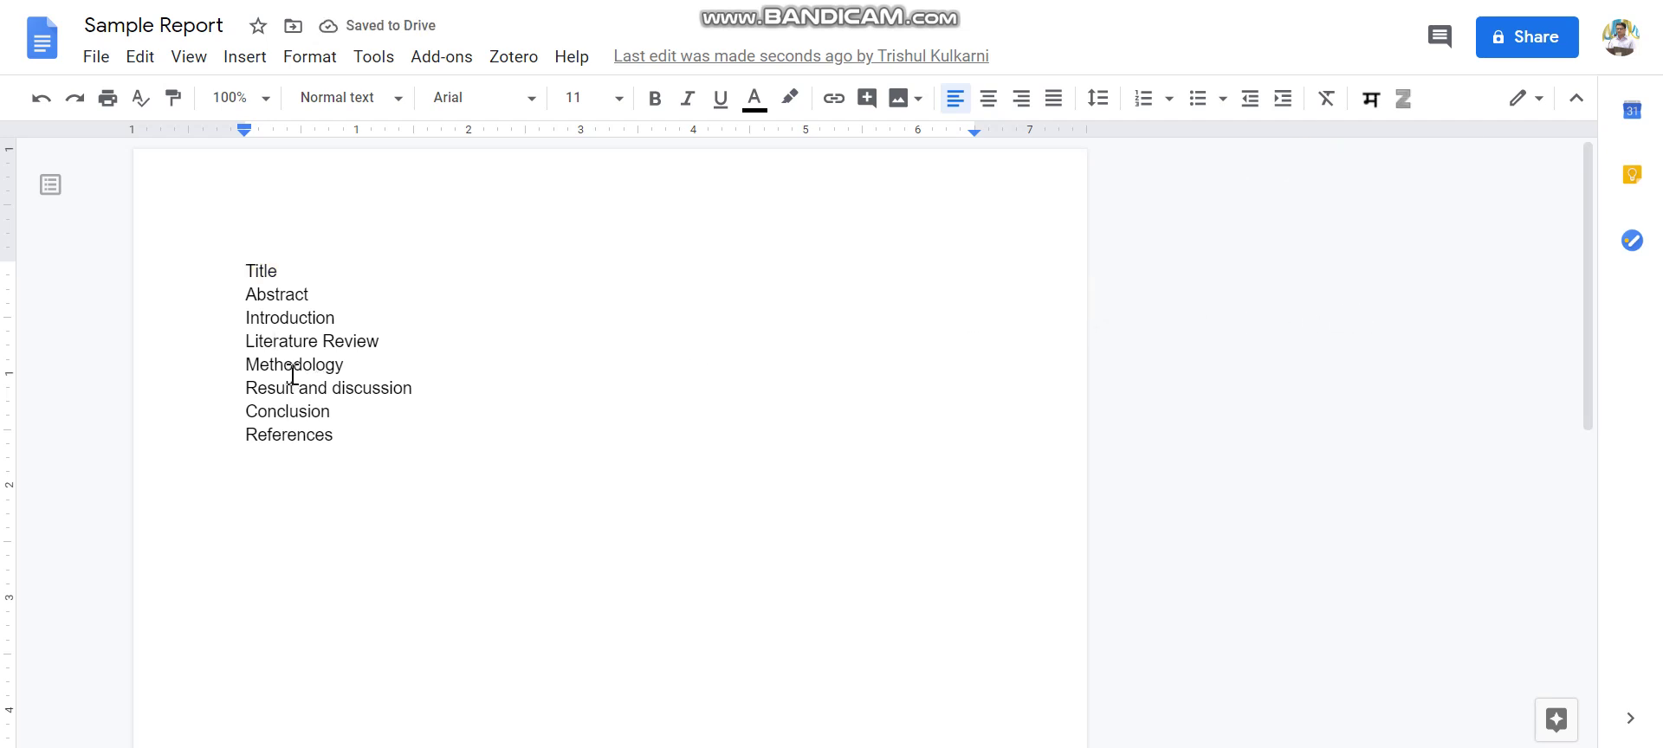
Step: Show the empty document outline panel and select the word Title
{"action": "left_click", "coordinate": [271, 293]}
{"action": "left_click", "coordinate": [256, 271]}
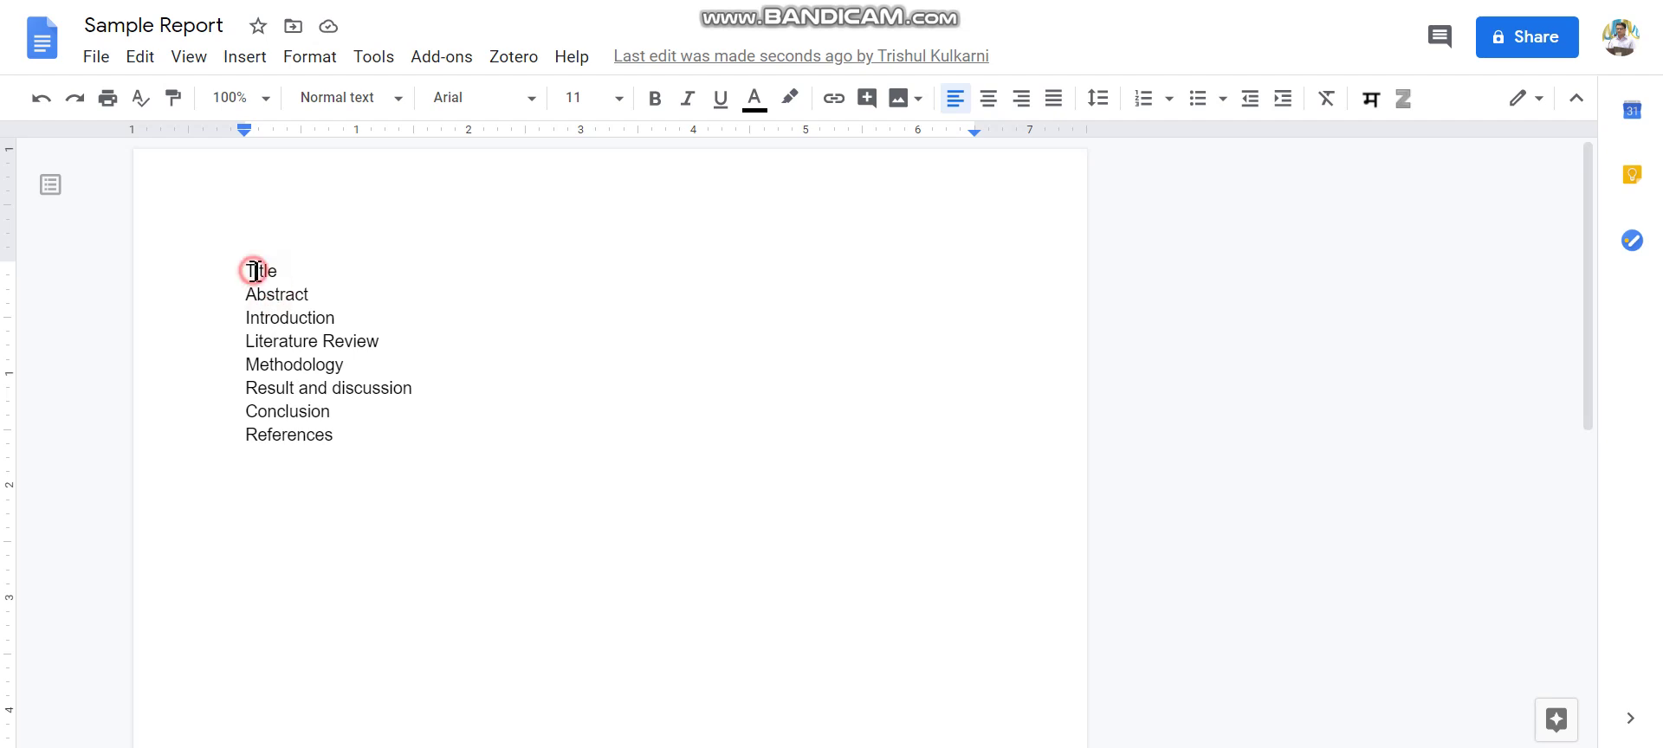
{"action": "left_click", "coordinate": [49, 189]}
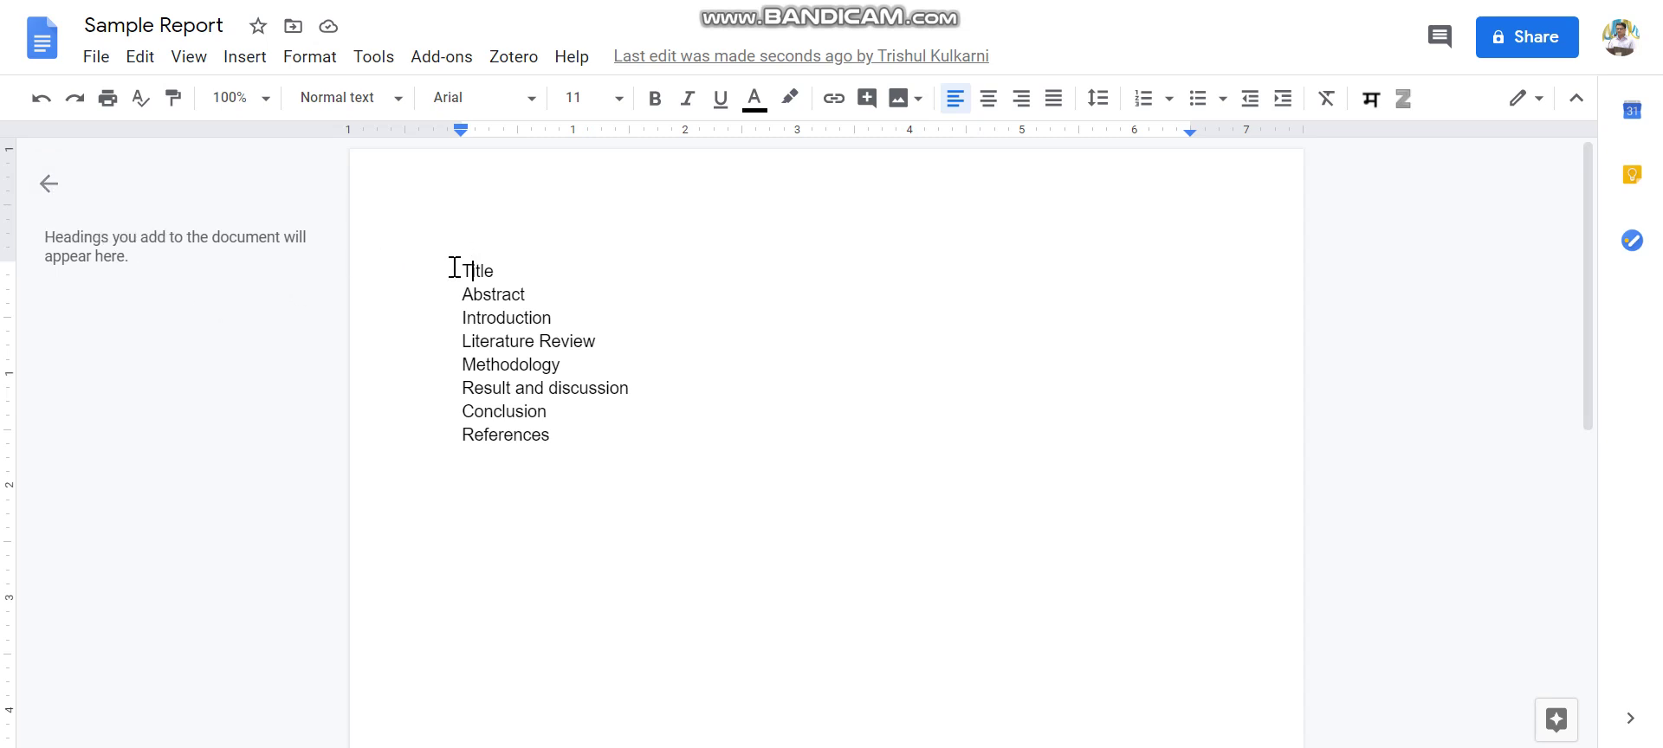
{"action": "left_click_drag", "start_coordinate": [465, 265], "coordinate": [494, 264]}
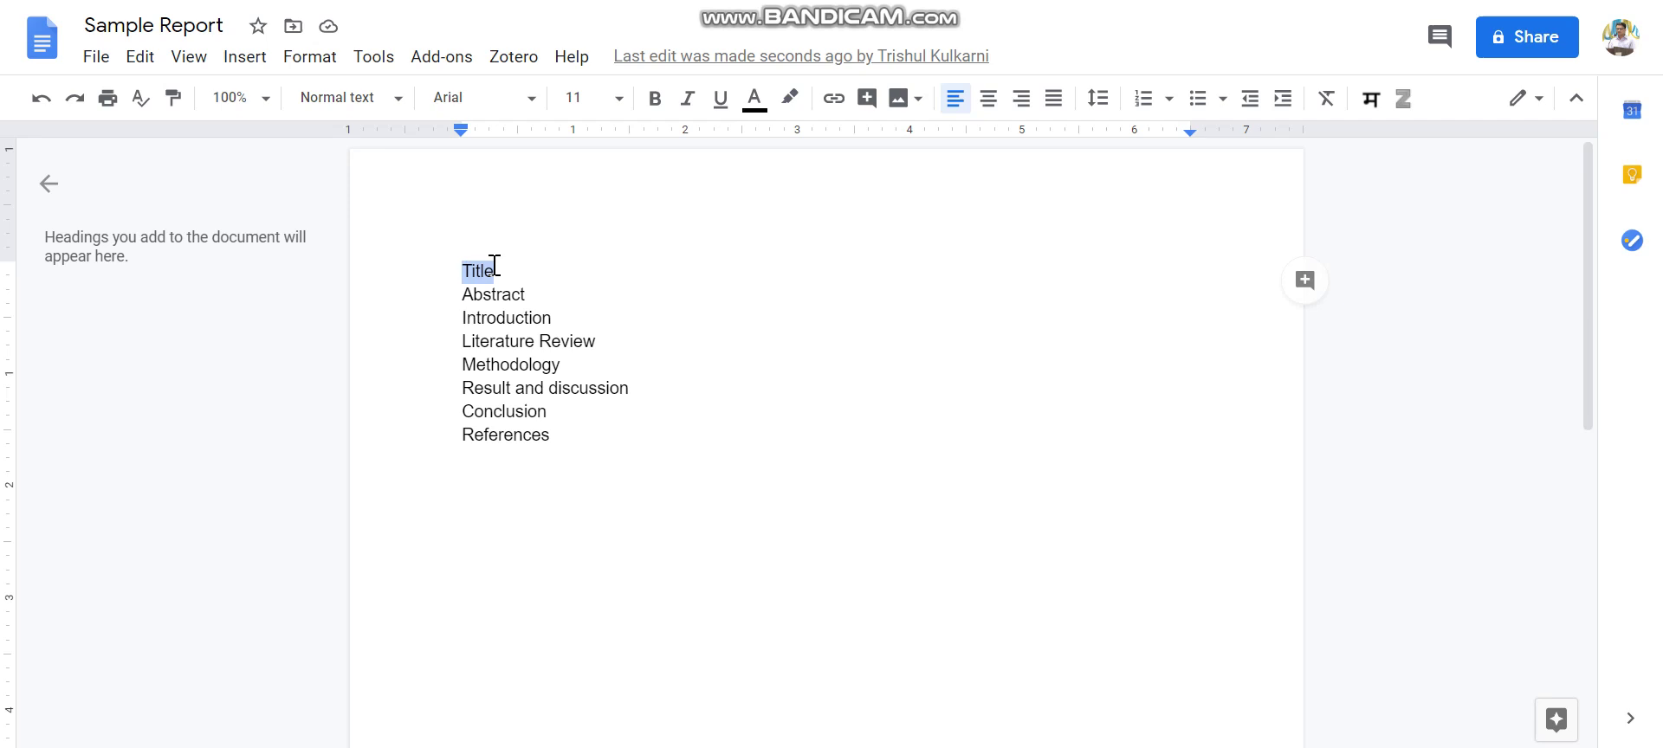
Step: Apply the Title paragraph style to the first line, then reselect the word Title
{"action": "left_click", "coordinate": [381, 102]}
{"action": "left_click", "coordinate": [362, 217]}
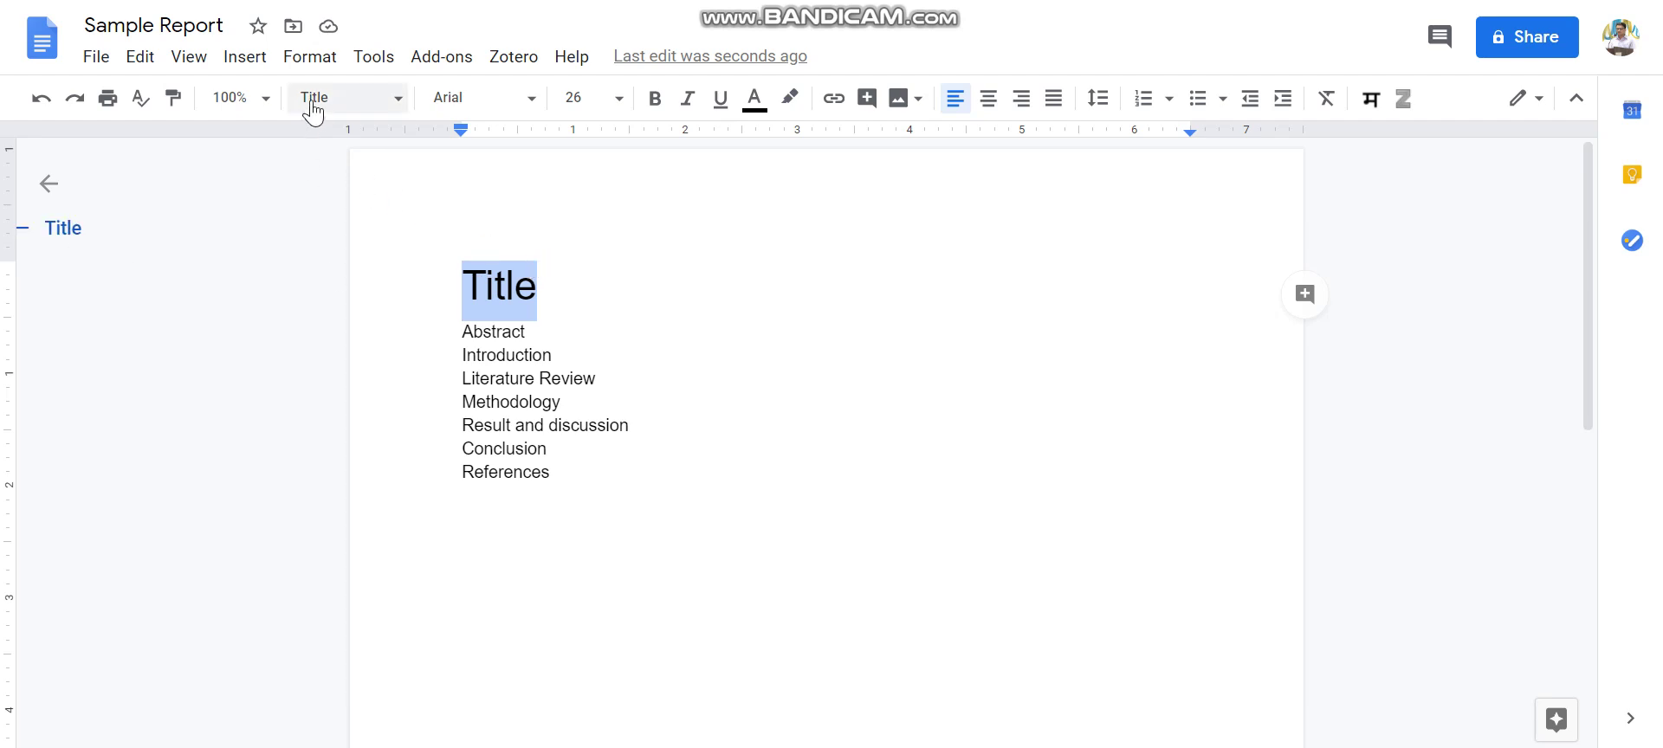
{"action": "left_click", "coordinate": [348, 98]}
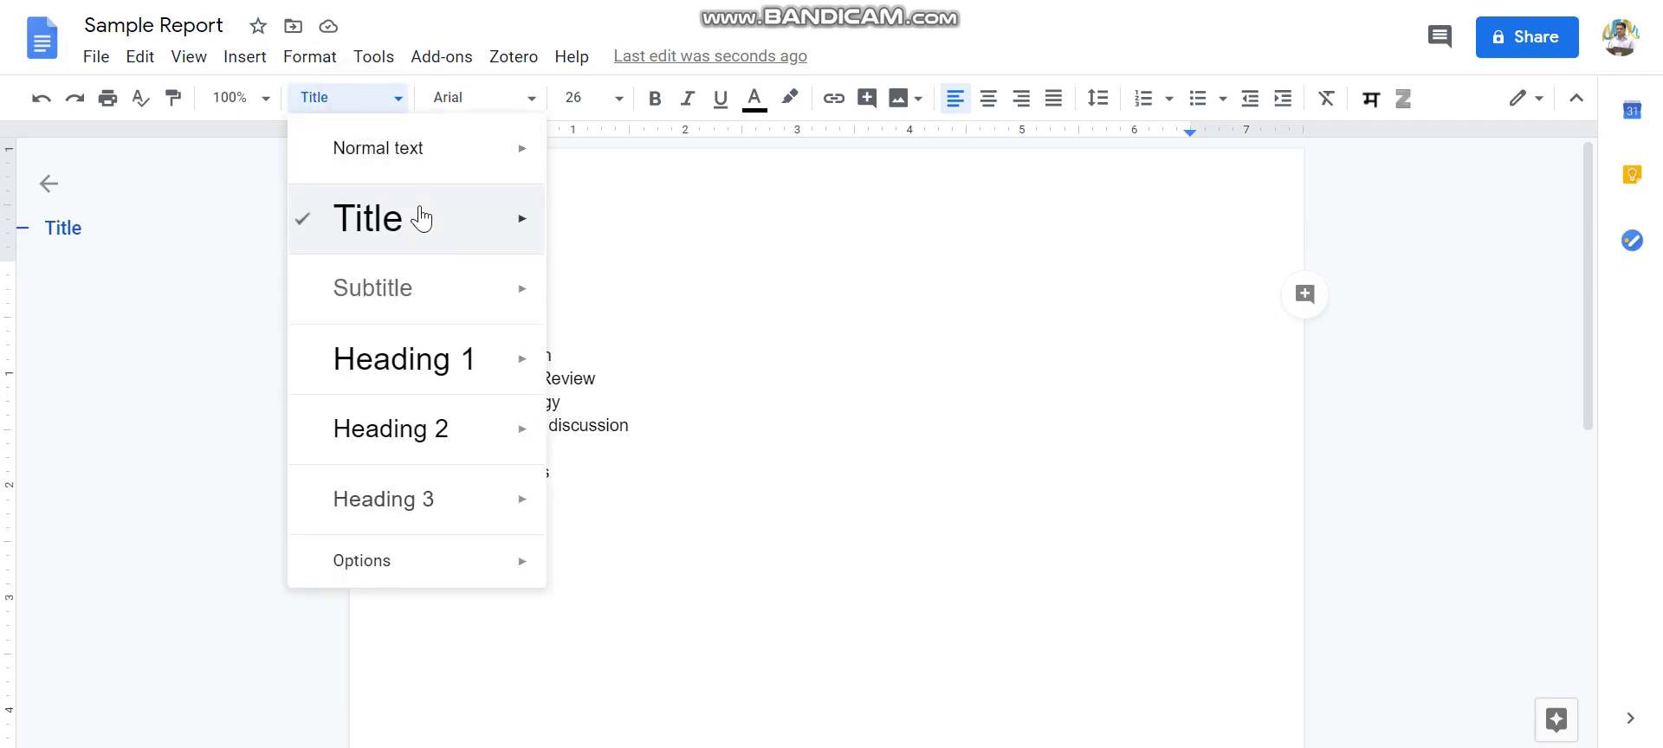
{"action": "left_click", "coordinate": [633, 344]}
{"action": "left_click", "coordinate": [454, 273]}
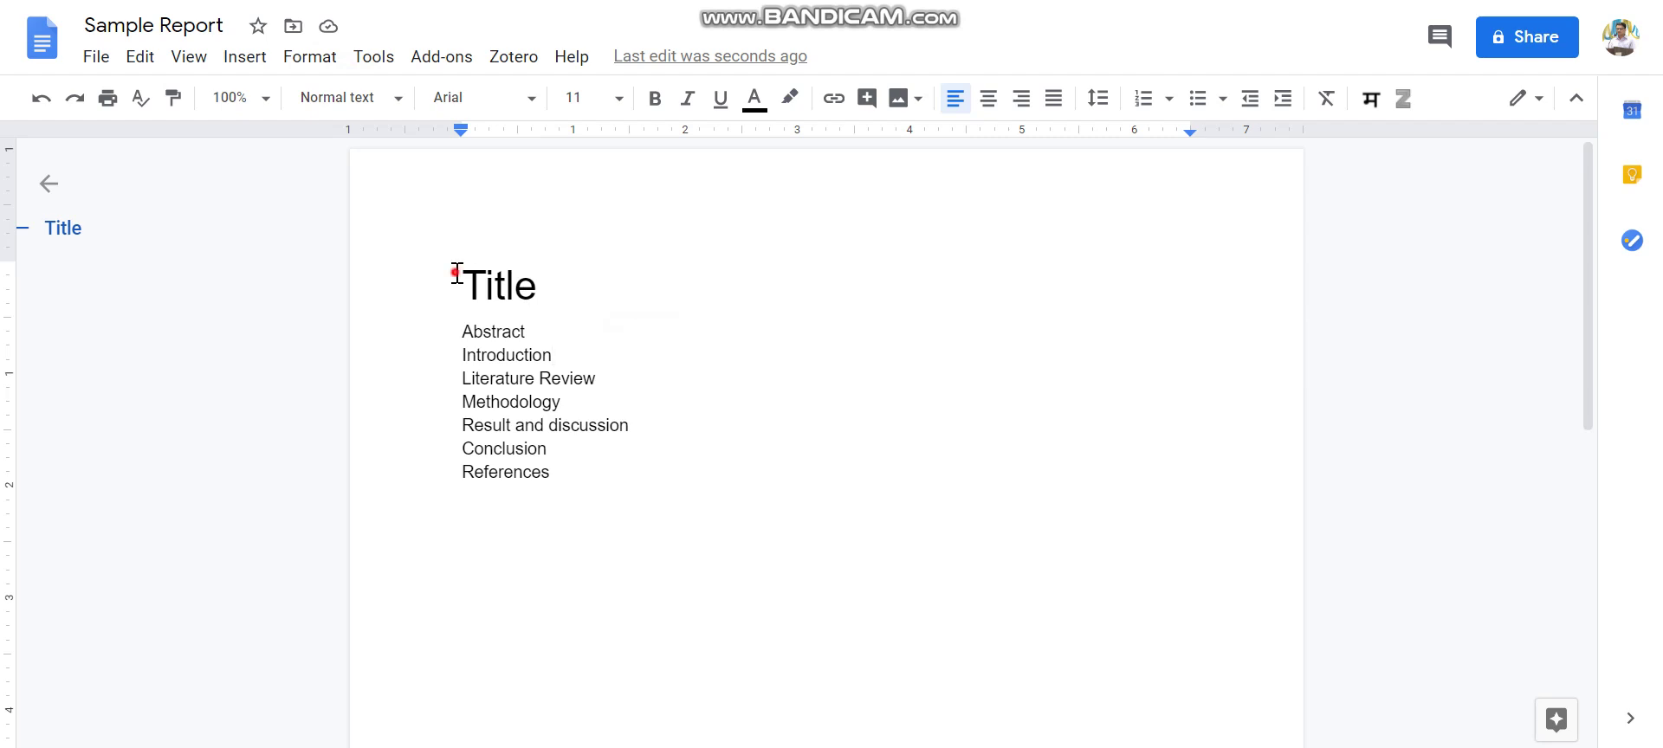
{"action": "left_click_drag", "start_coordinate": [456, 274], "coordinate": [568, 282]}
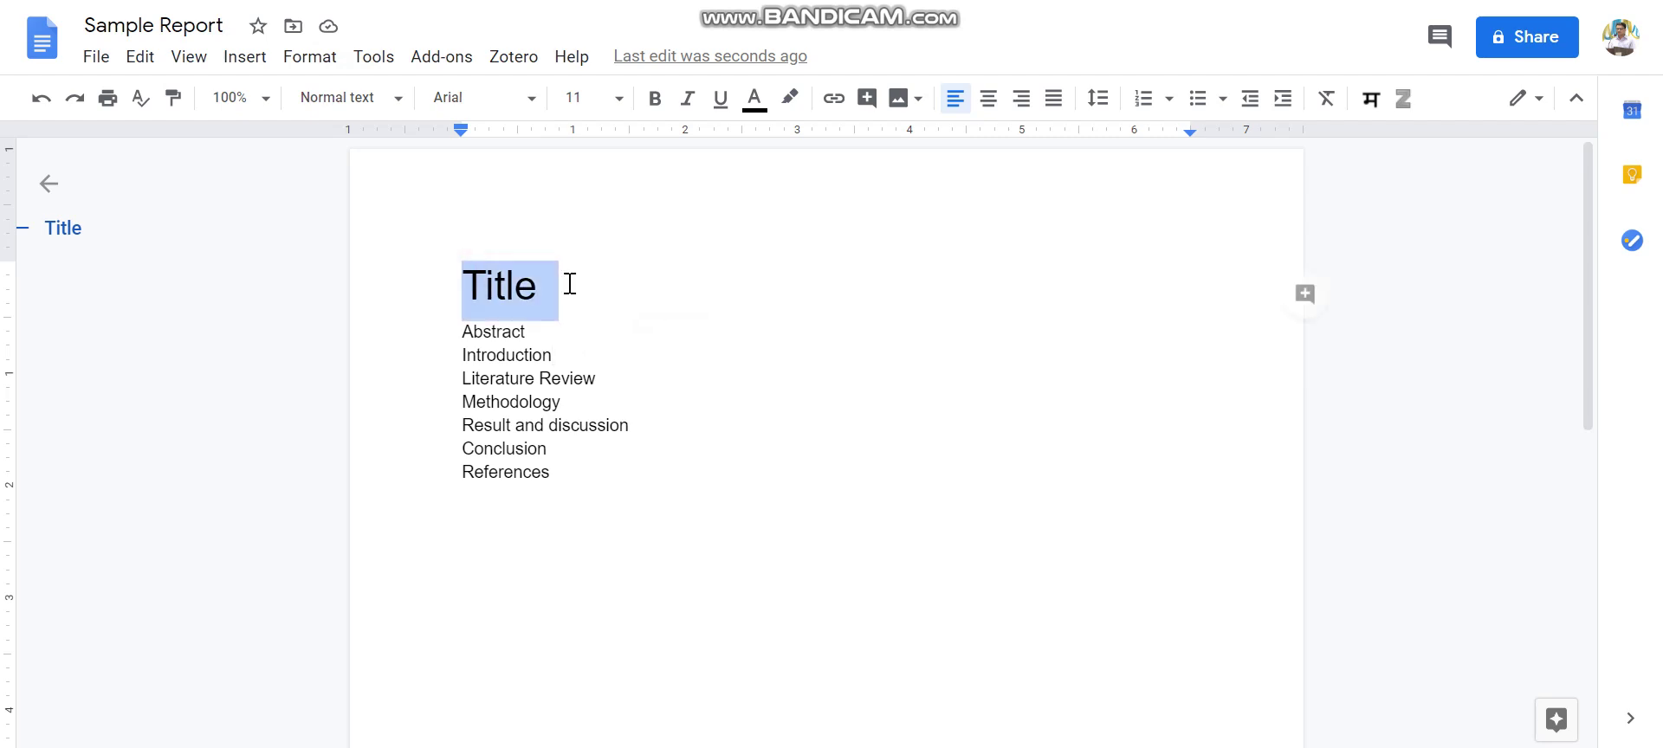
Step: Shrink Title to 14 pt, then reapply the Title style to restore 26 pt
{"action": "left_click", "coordinate": [618, 104]}
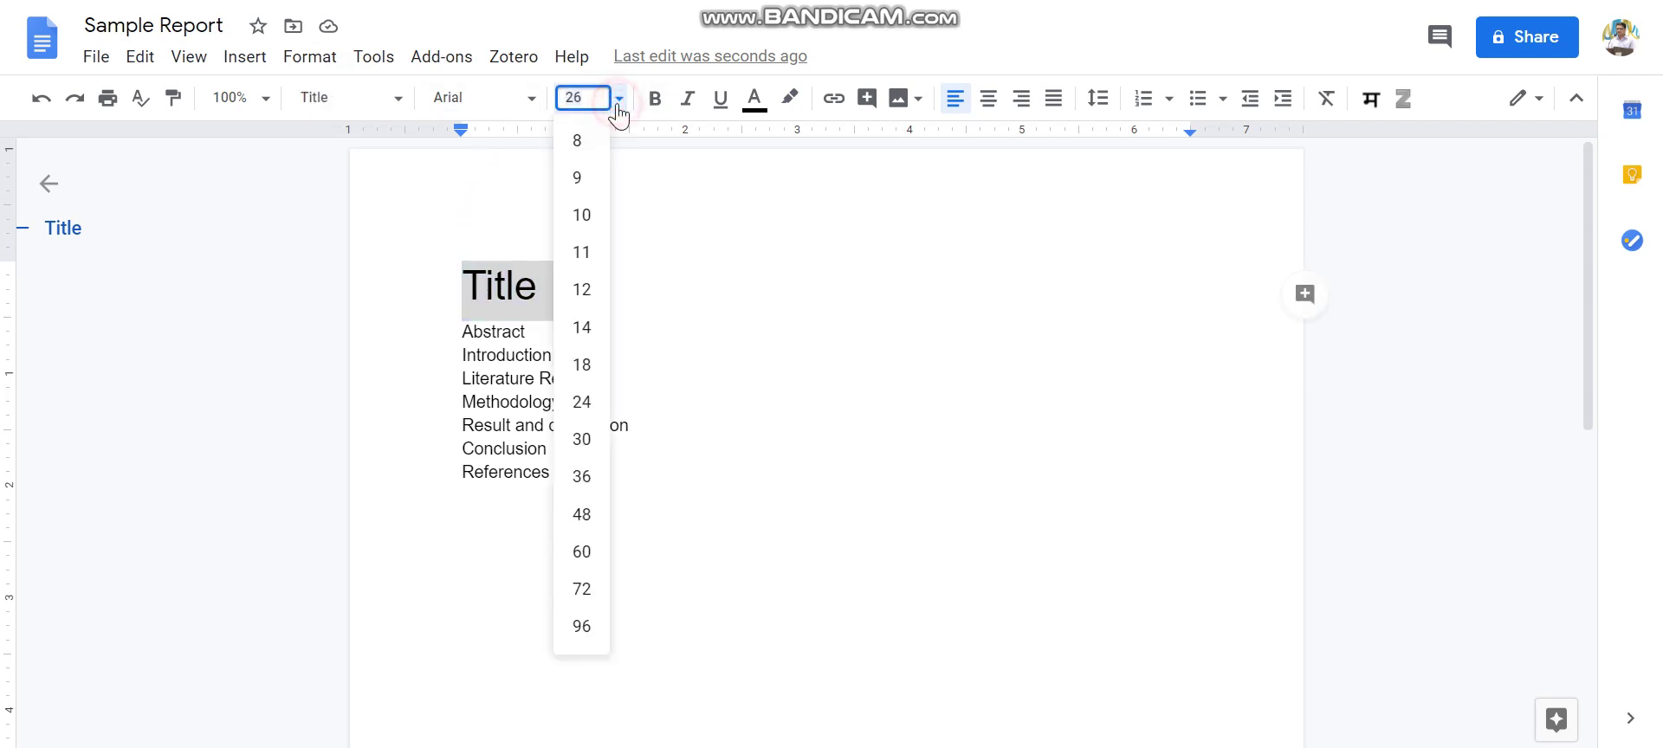
{"action": "left_click", "coordinate": [582, 327]}
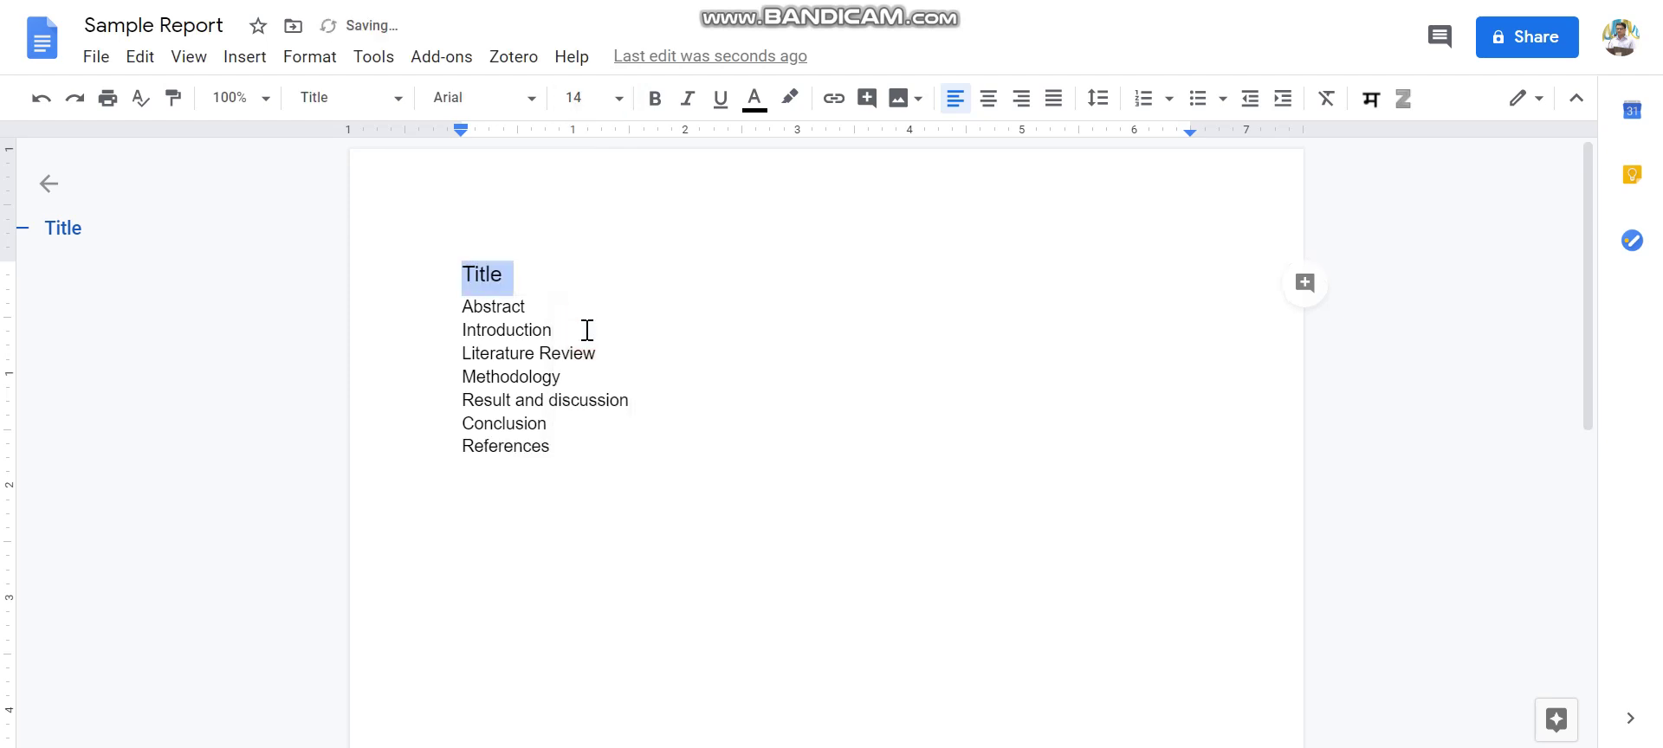
{"action": "left_click", "coordinate": [393, 99]}
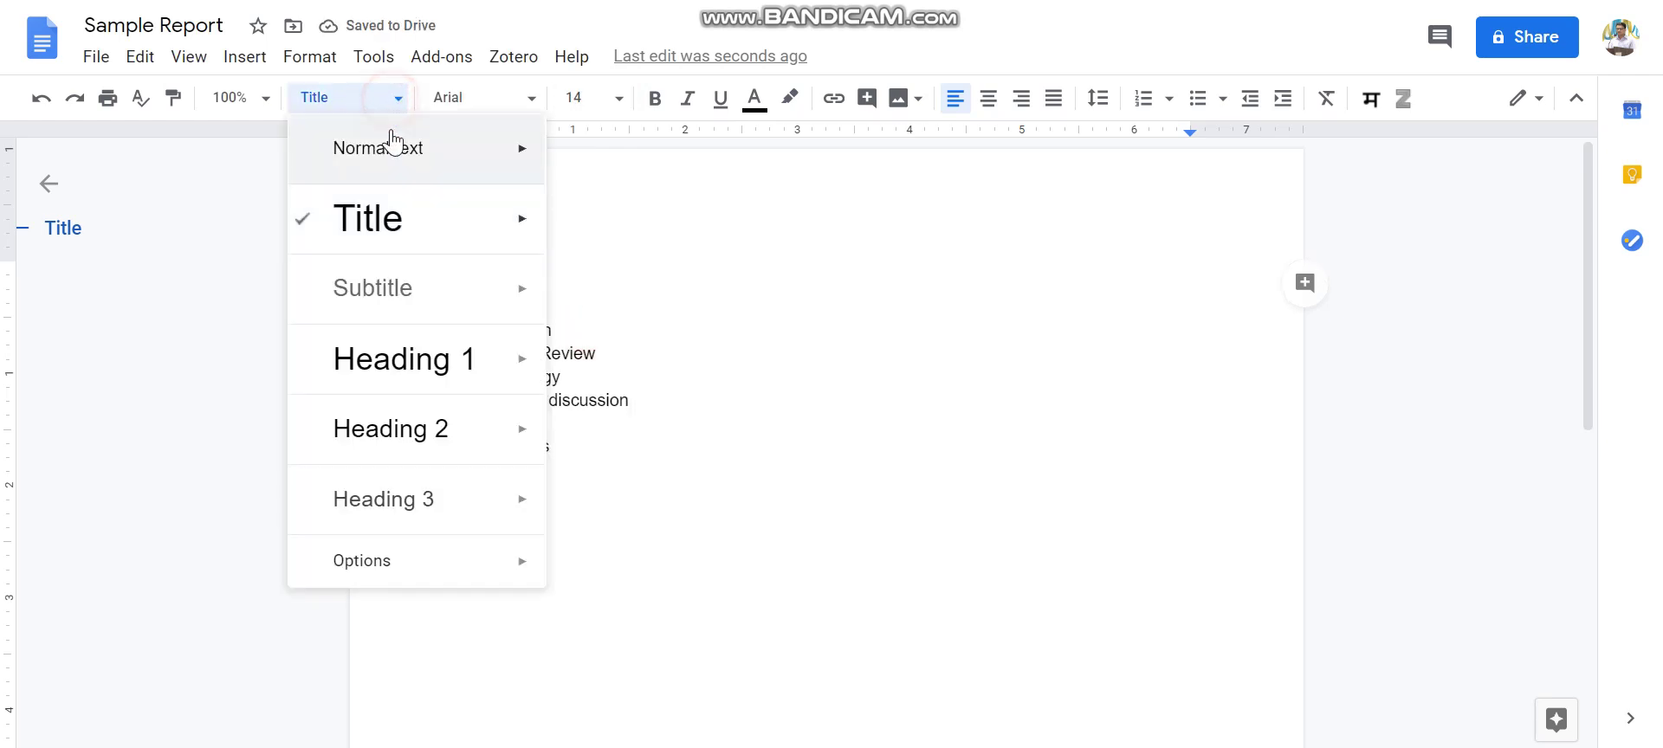
{"action": "left_click", "coordinate": [391, 220]}
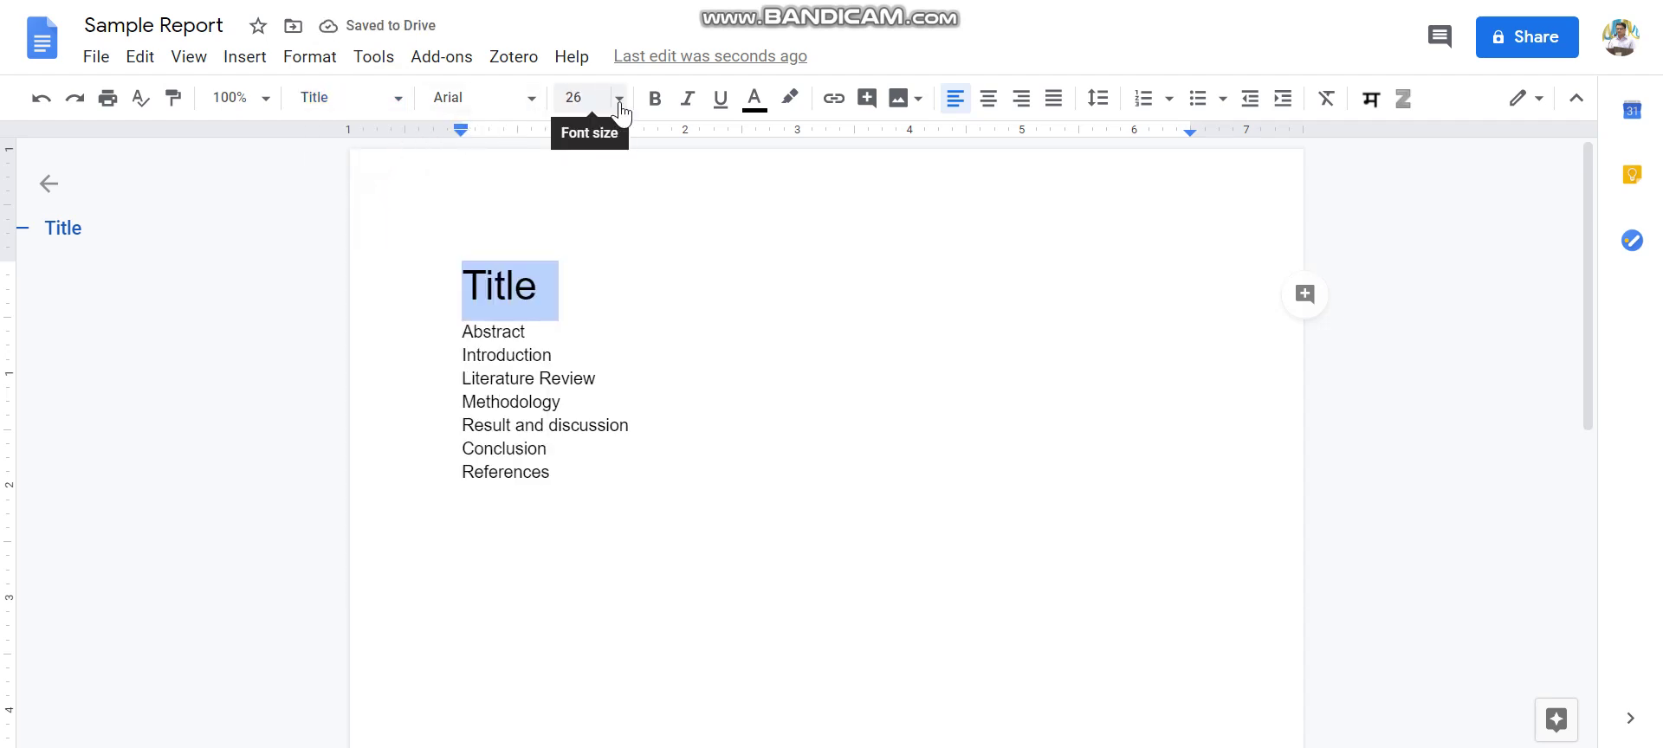
{"action": "left_click", "coordinate": [502, 332]}
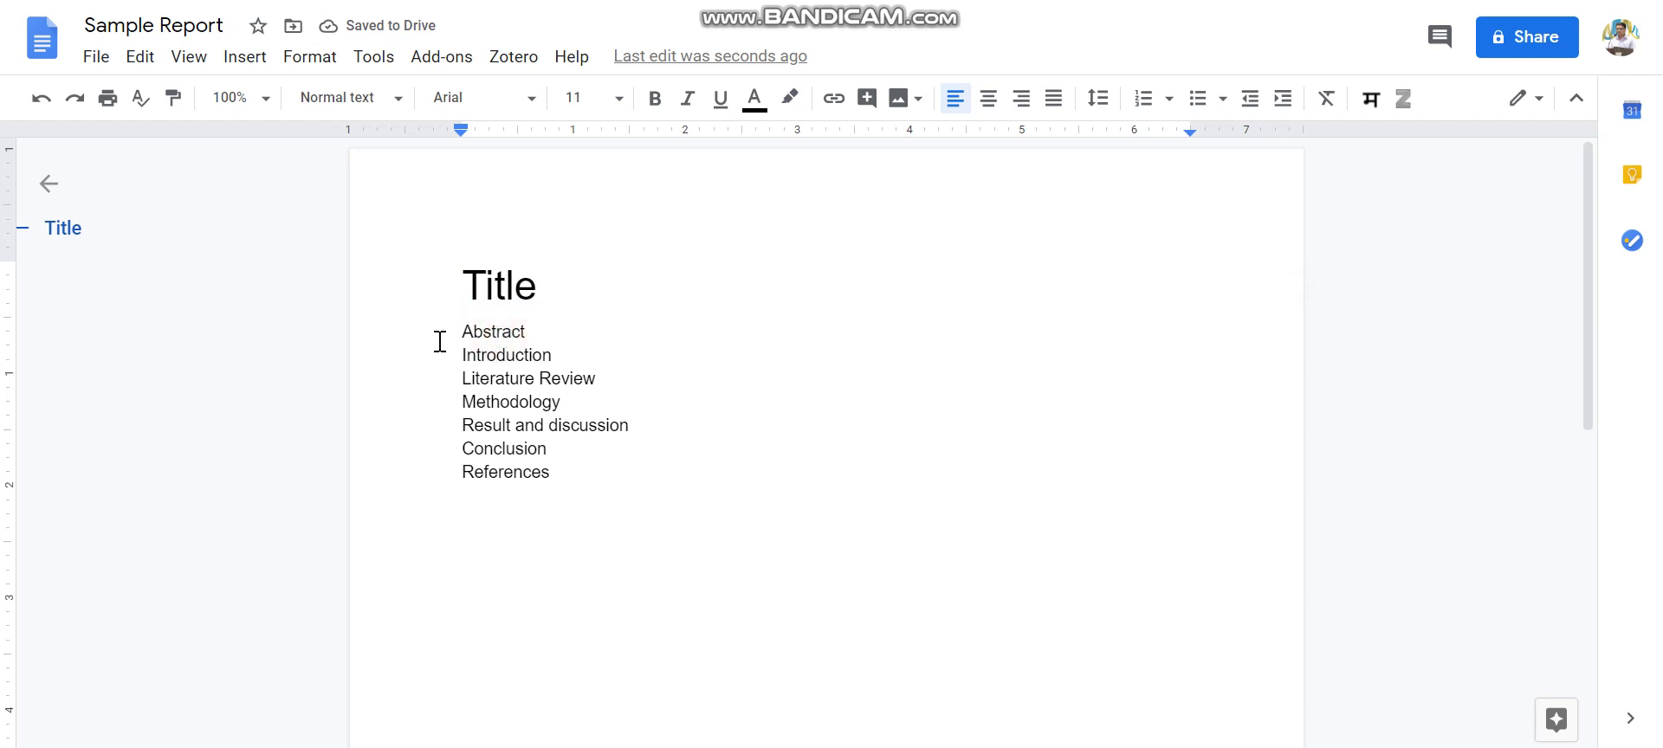
{"action": "left_click_drag", "start_coordinate": [461, 331], "coordinate": [530, 328]}
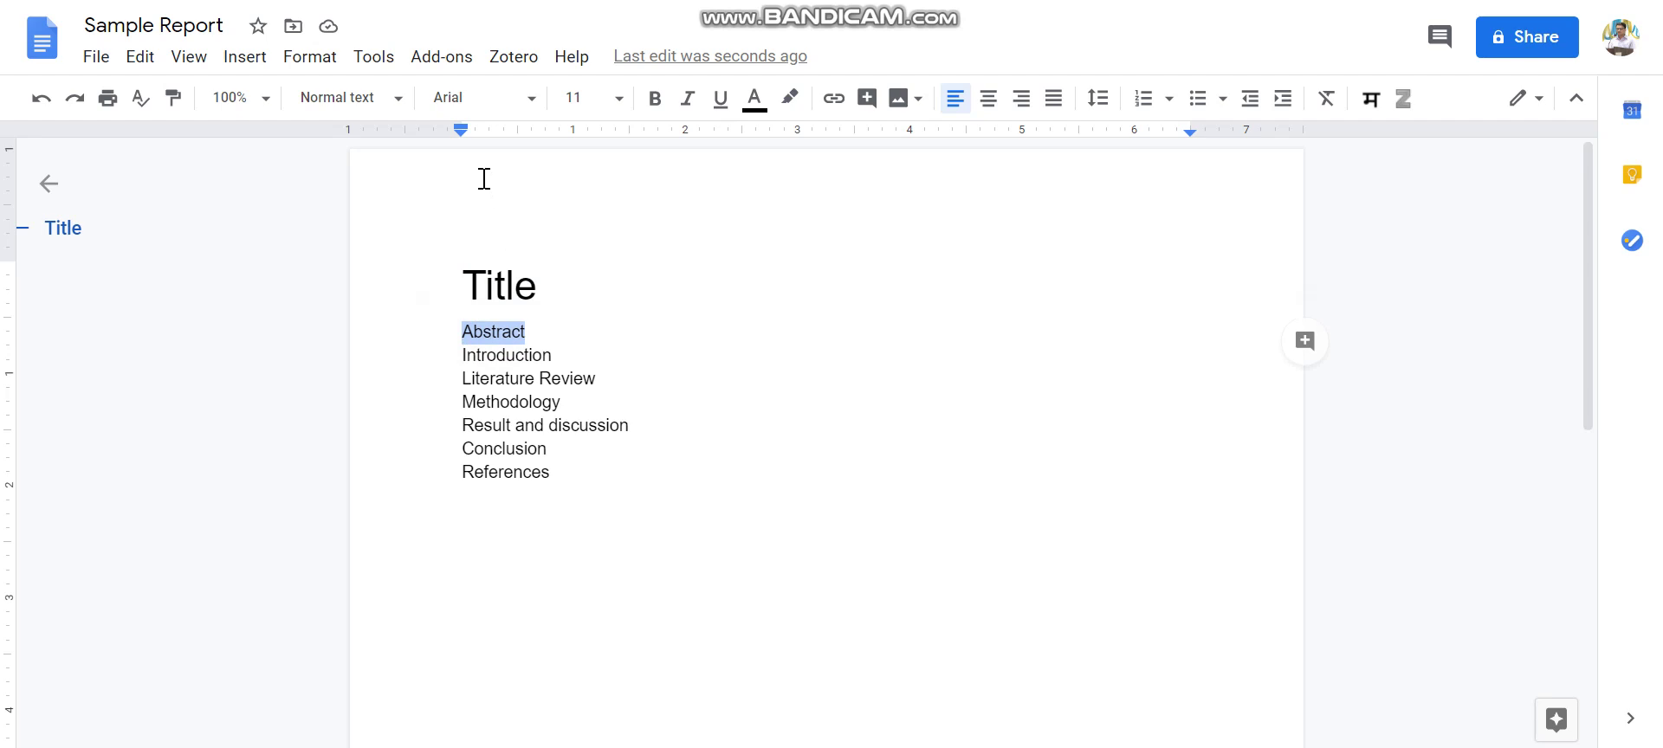
Step: Make Abstract, Introduction, Literature Review and Methodology Heading 1
{"action": "left_click", "coordinate": [400, 100]}
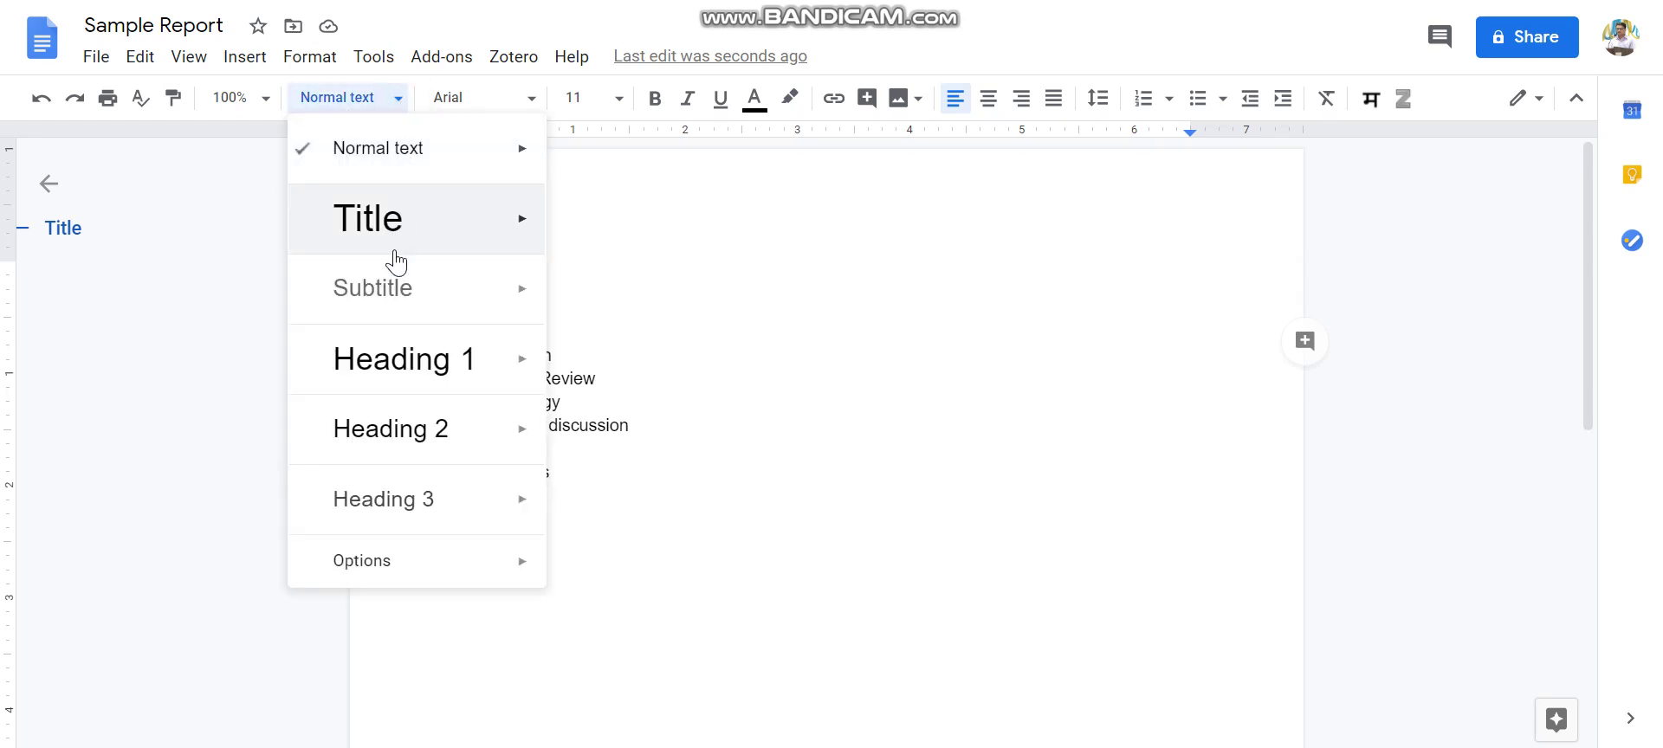
{"action": "left_click", "coordinate": [381, 341]}
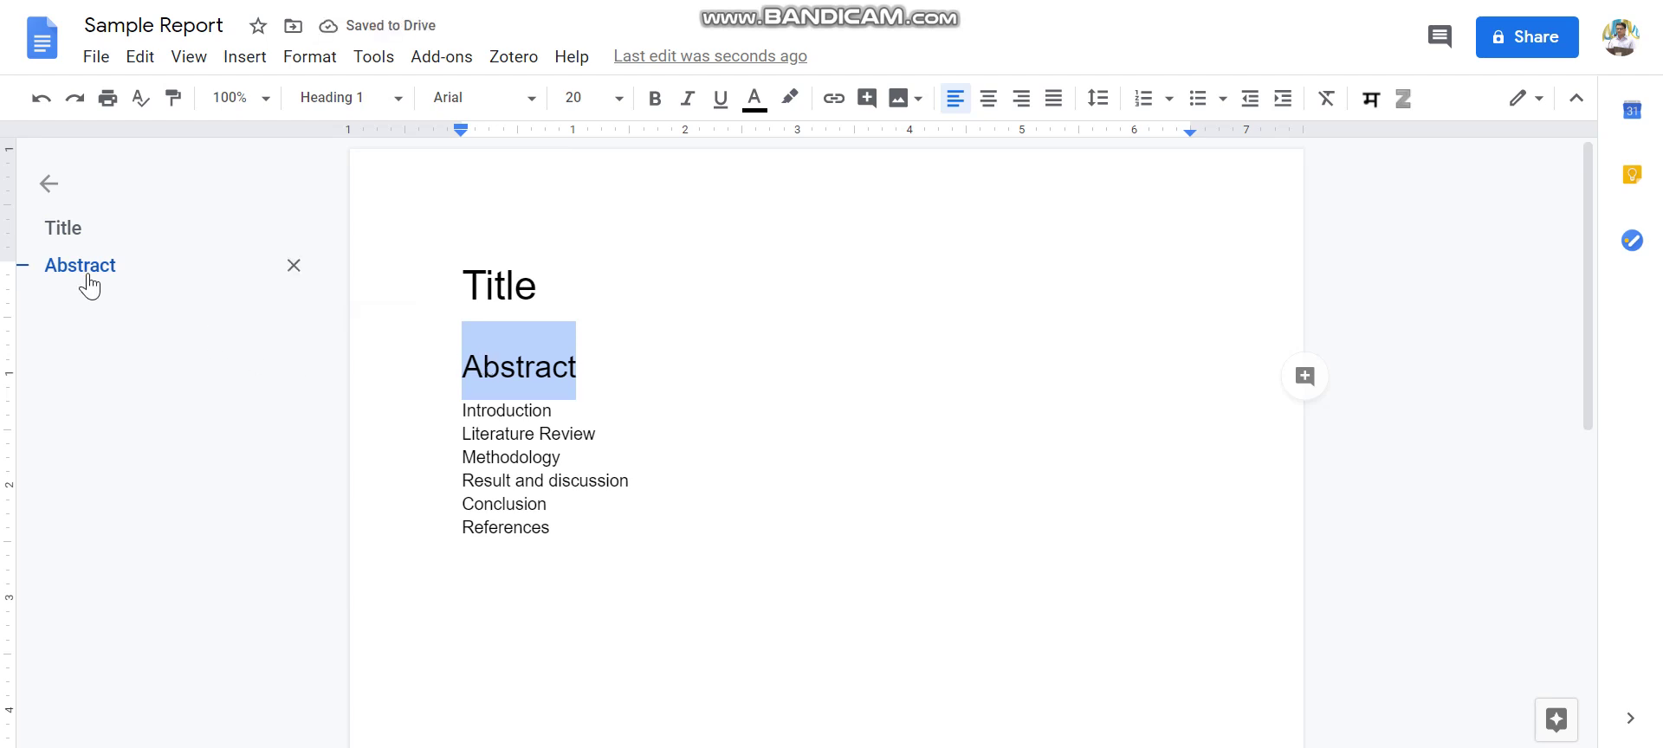
{"action": "left_click_drag", "start_coordinate": [455, 409], "coordinate": [565, 409]}
{"action": "left_click", "coordinate": [359, 108]}
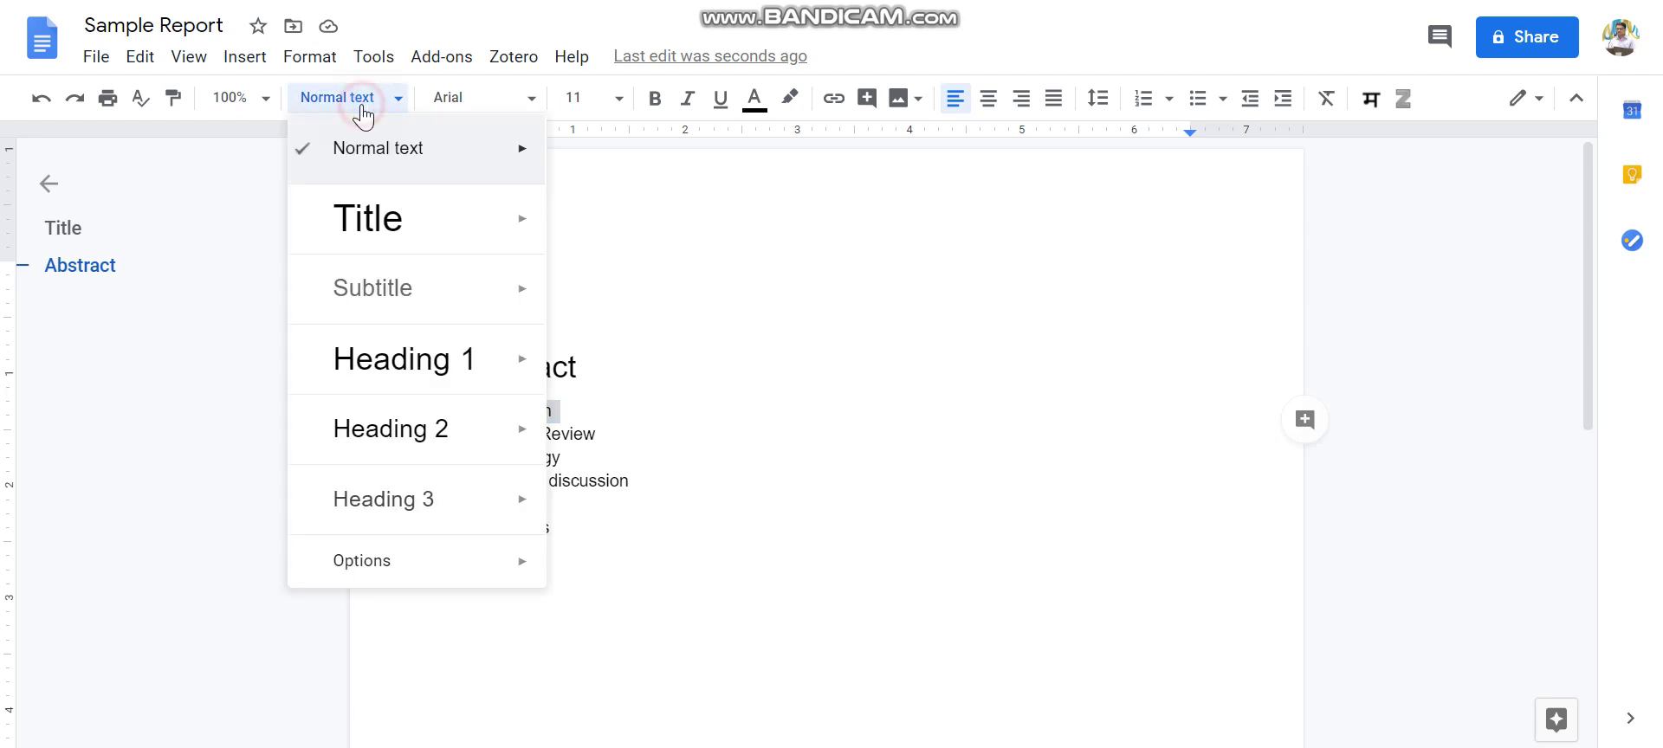
{"action": "left_click", "coordinate": [364, 362]}
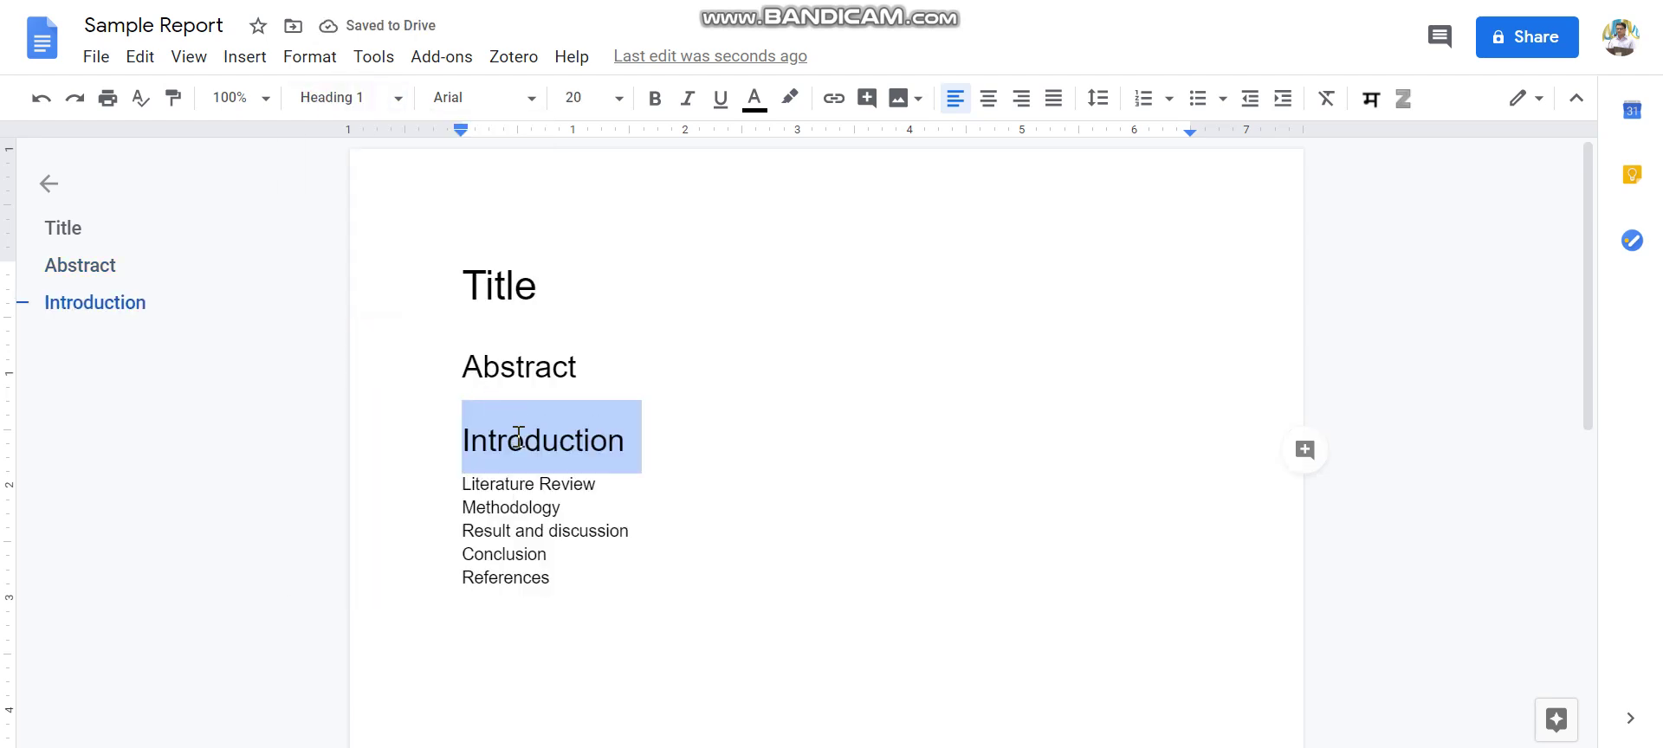
{"action": "left_click_drag", "start_coordinate": [460, 484], "coordinate": [606, 485]}
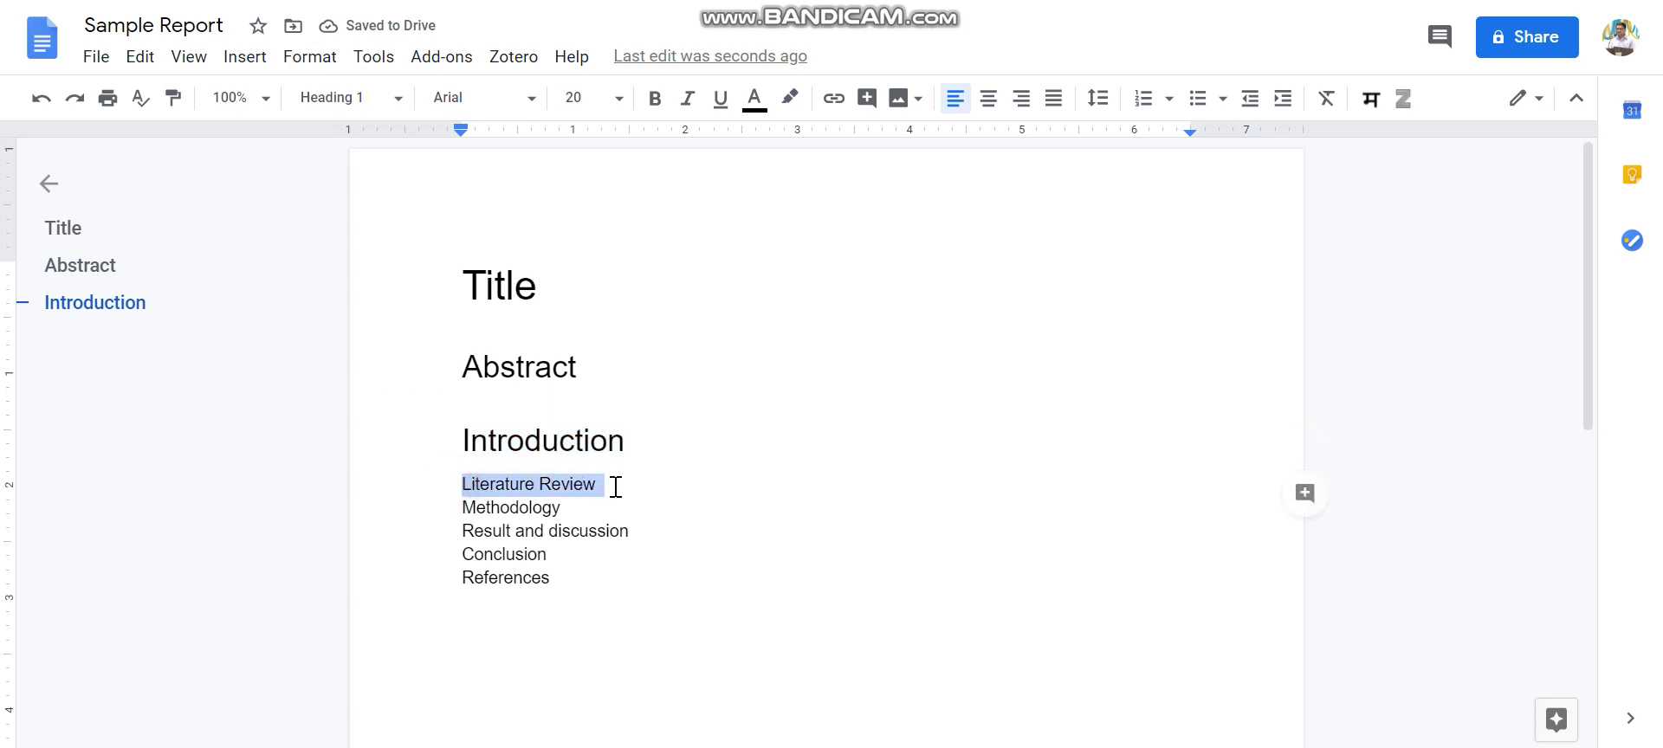
{"action": "left_click", "coordinate": [363, 108]}
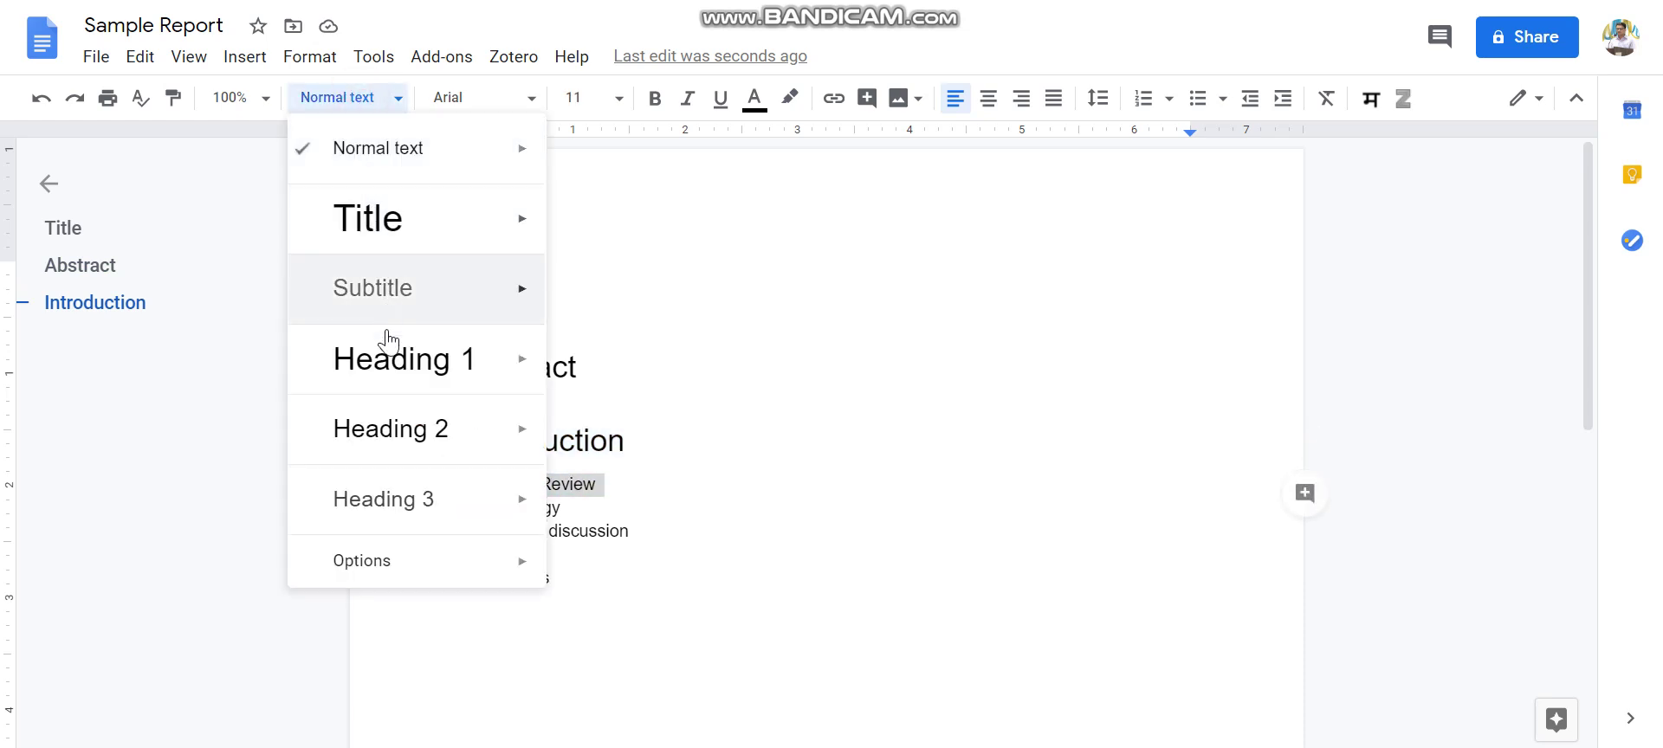
{"action": "left_click", "coordinate": [386, 357]}
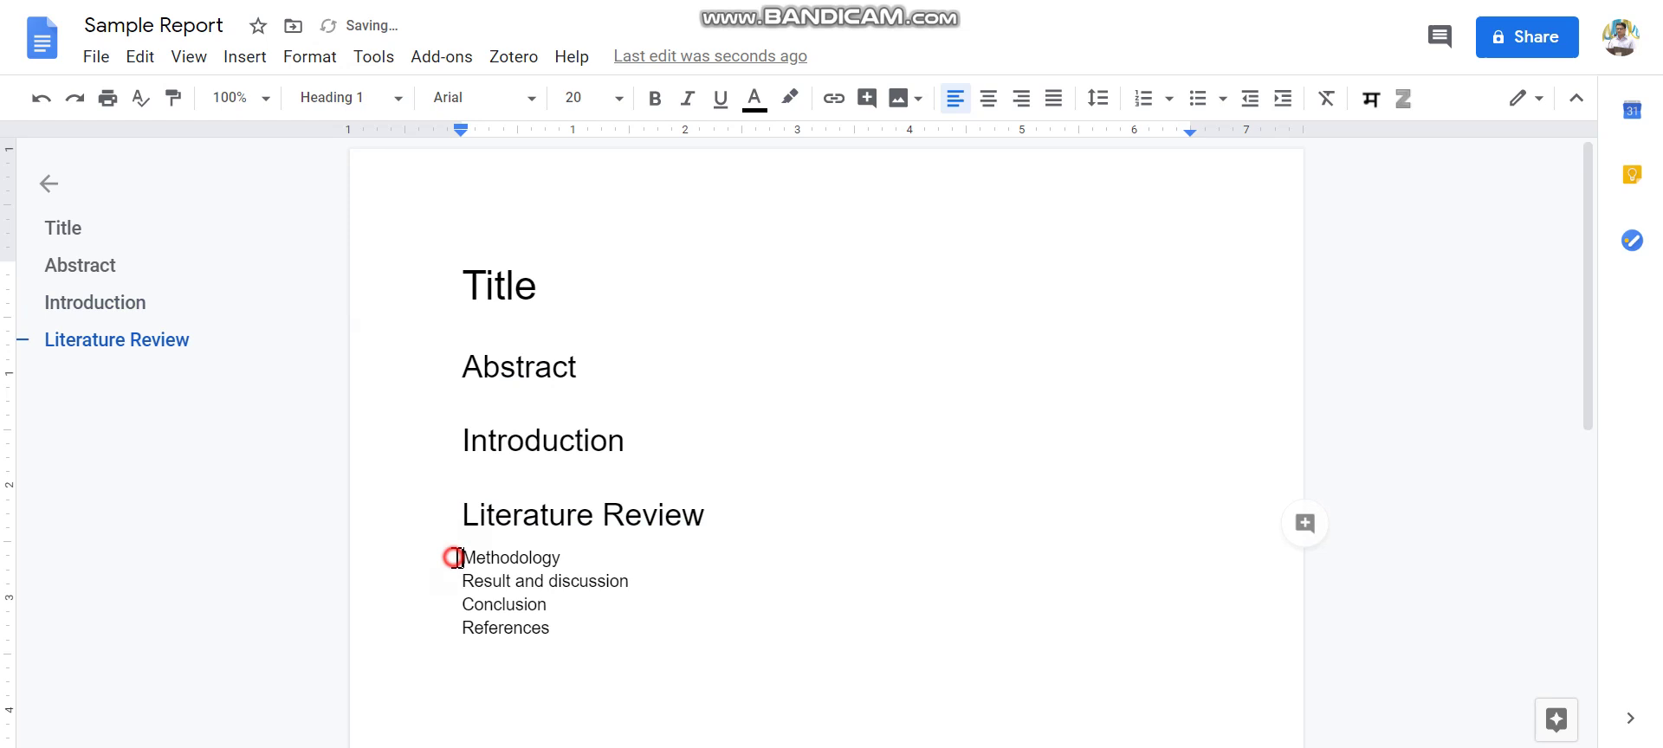
{"action": "left_click_drag", "start_coordinate": [455, 557], "coordinate": [567, 557]}
{"action": "left_click", "coordinate": [322, 96]}
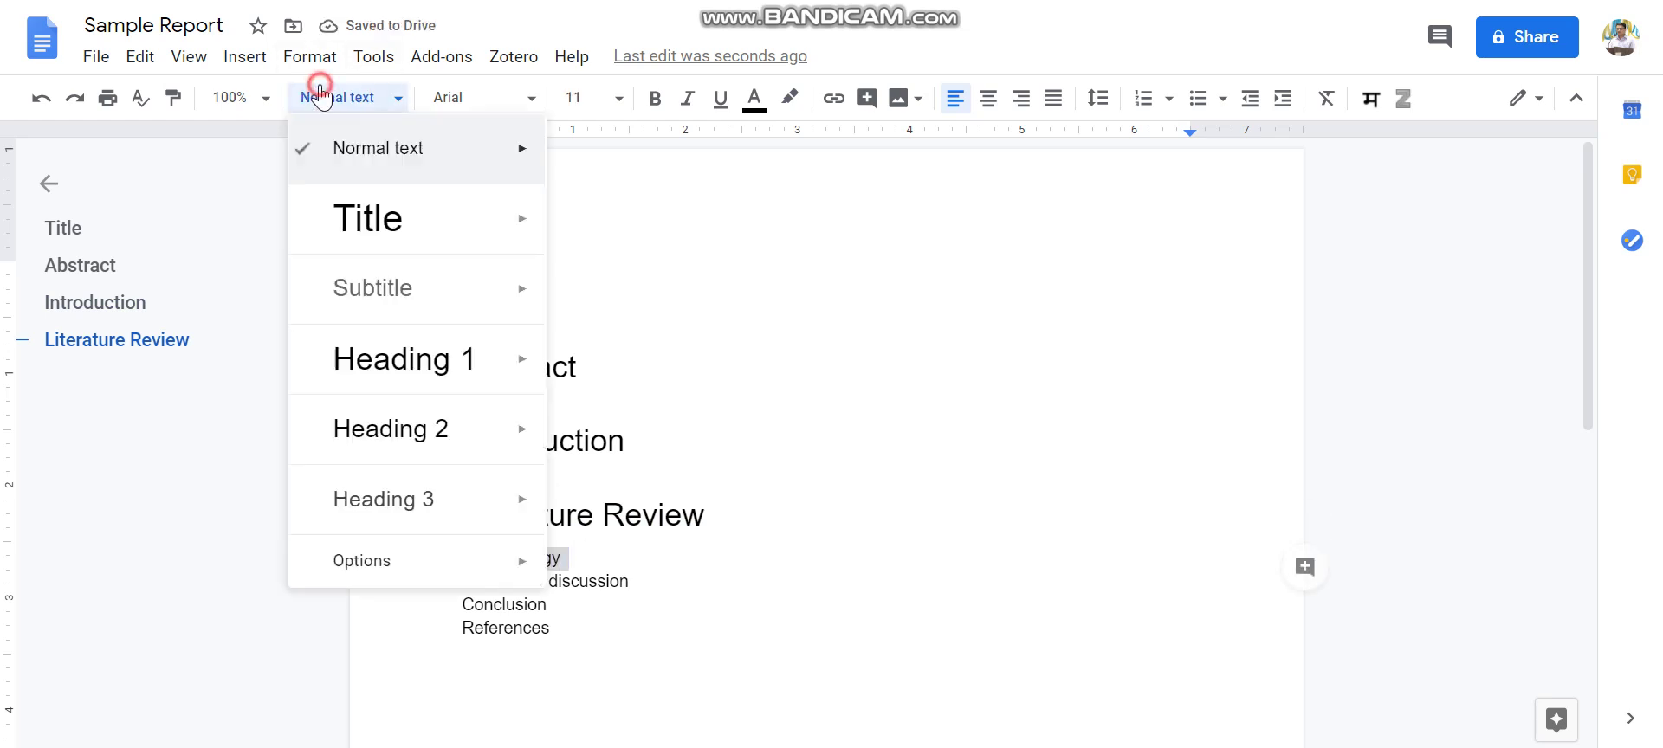
{"action": "left_click", "coordinate": [376, 357]}
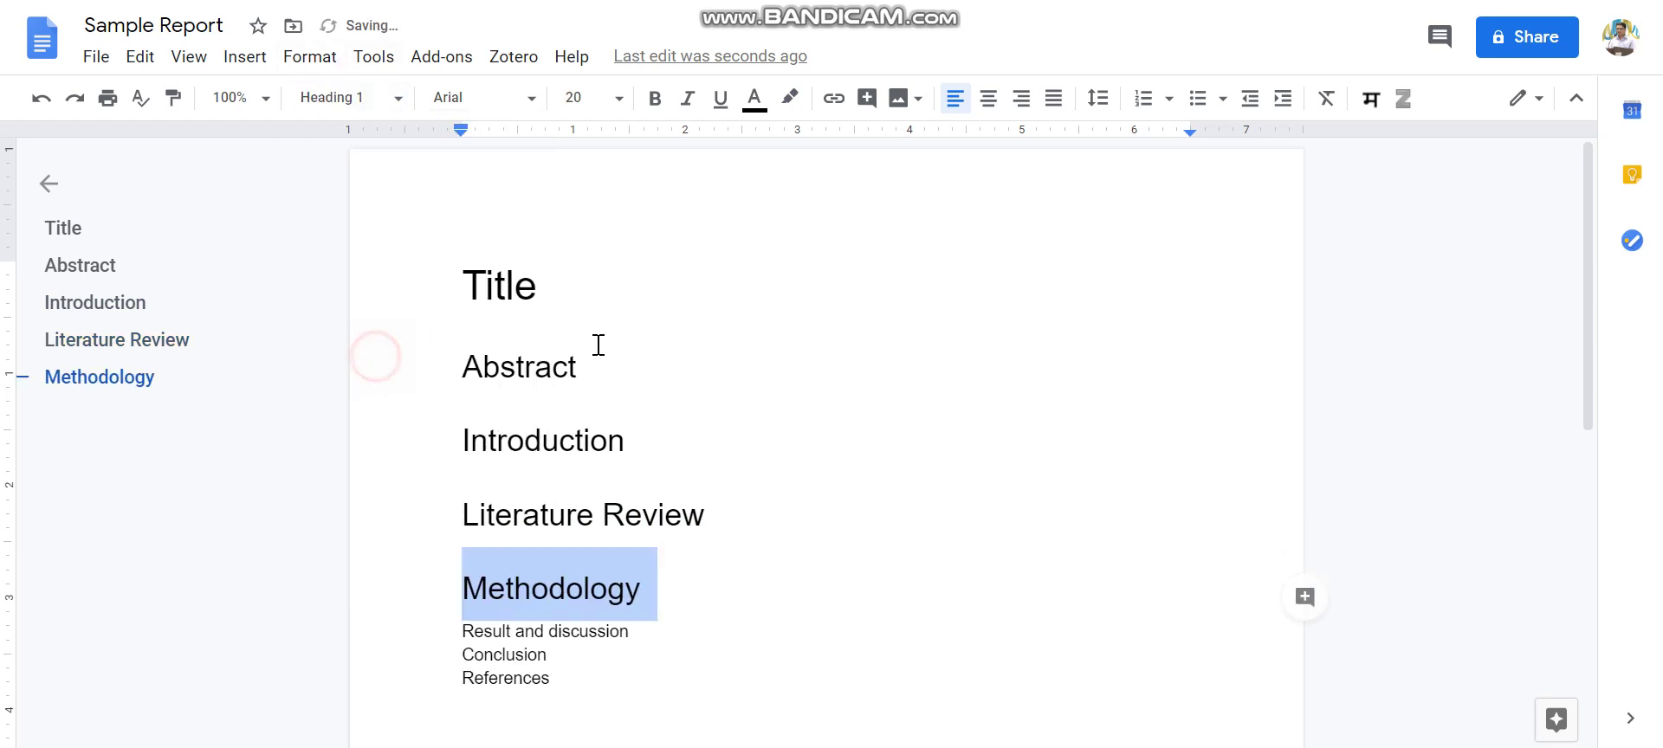
Step: Make Result and discussion and Conclusion Heading 1
{"action": "scroll", "coordinate": [744, 385], "scroll_direction": "down", "scroll_amount": 2}
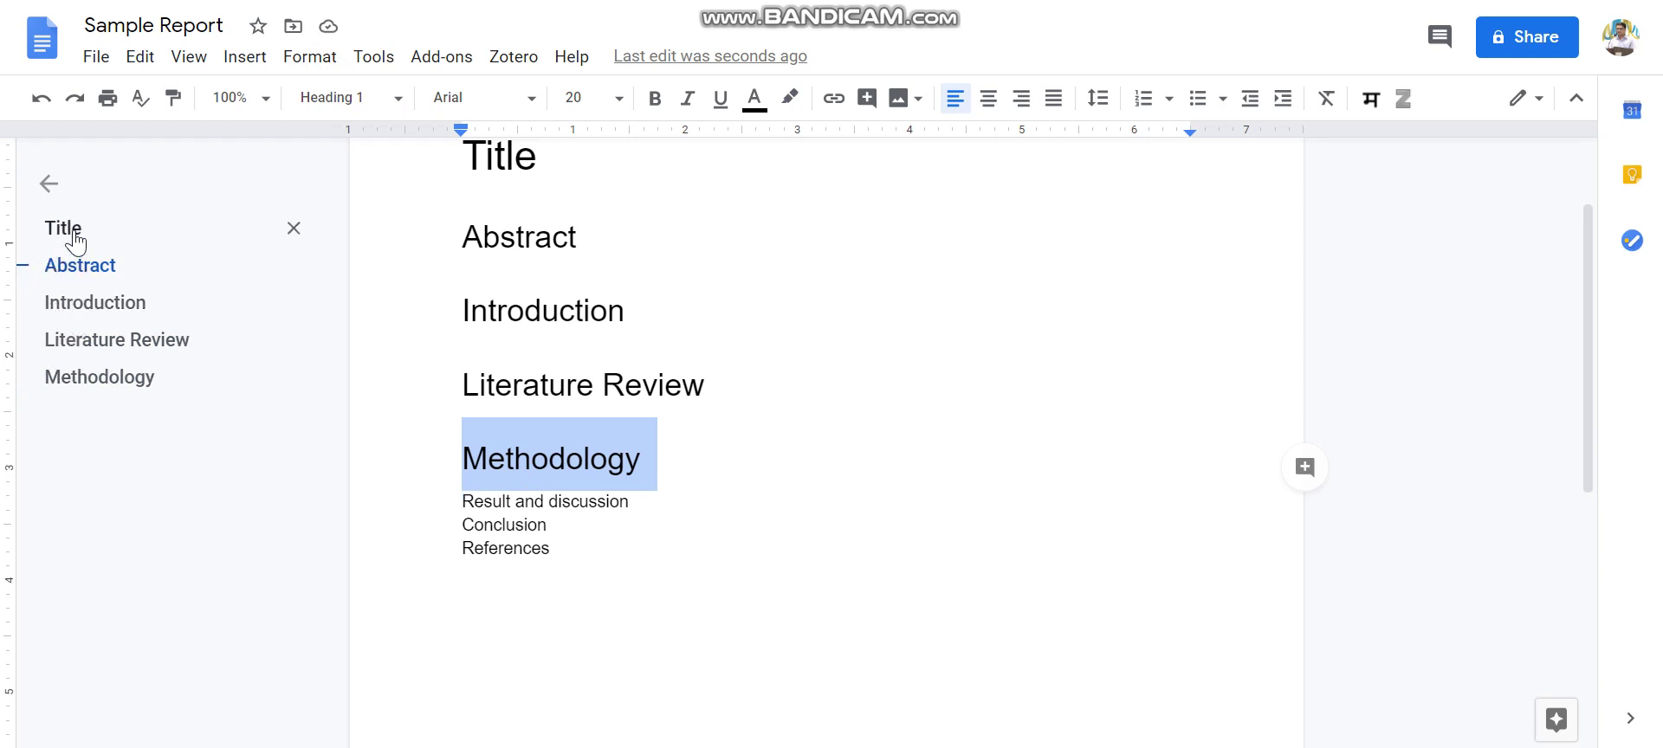
{"action": "left_click_drag", "start_coordinate": [444, 505], "coordinate": [650, 490]}
{"action": "left_click", "coordinate": [654, 491]}
{"action": "triple_click", "coordinate": [653, 497]}
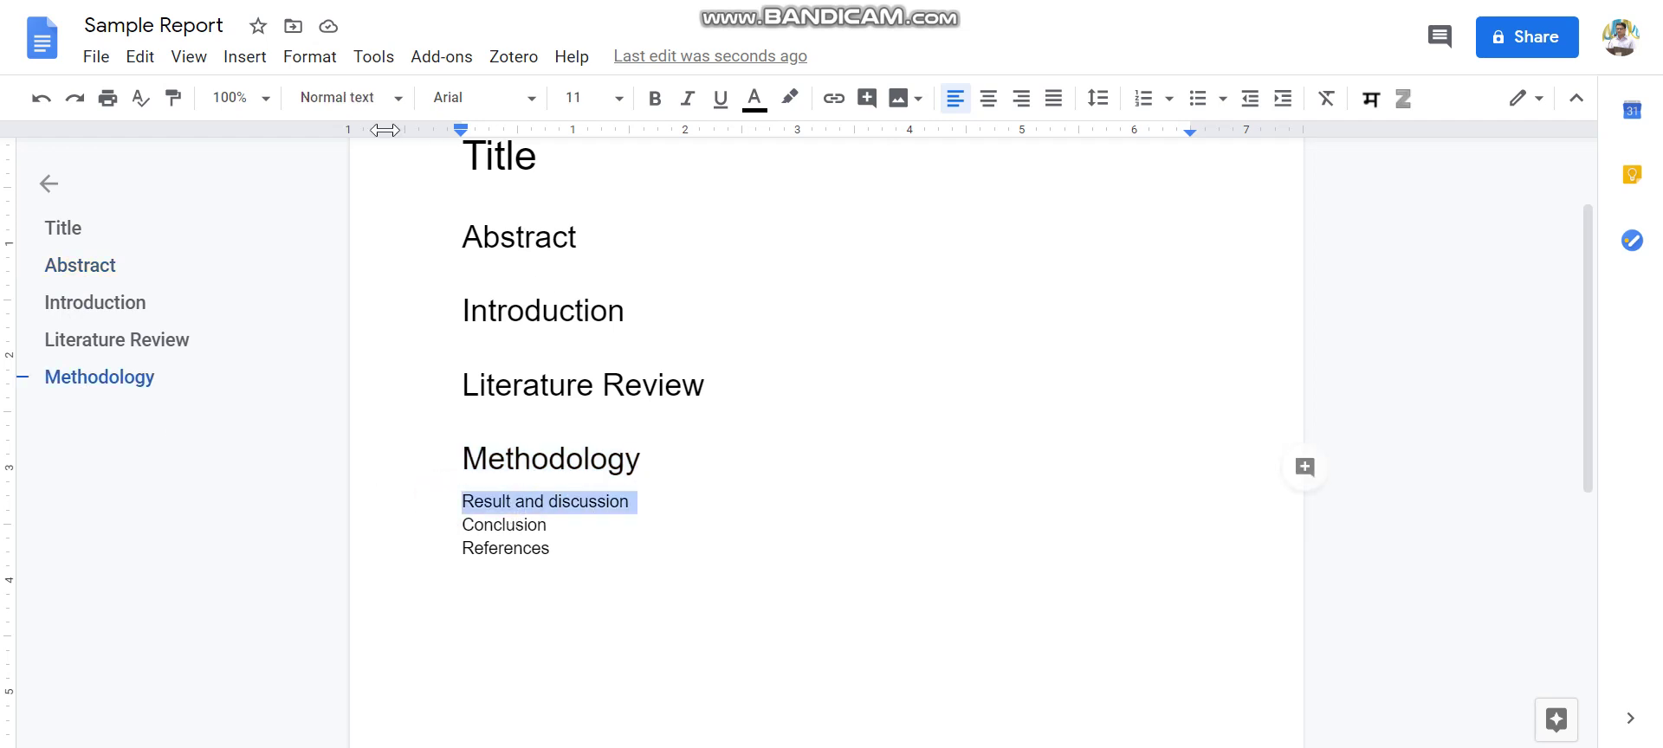
{"action": "left_click", "coordinate": [337, 97]}
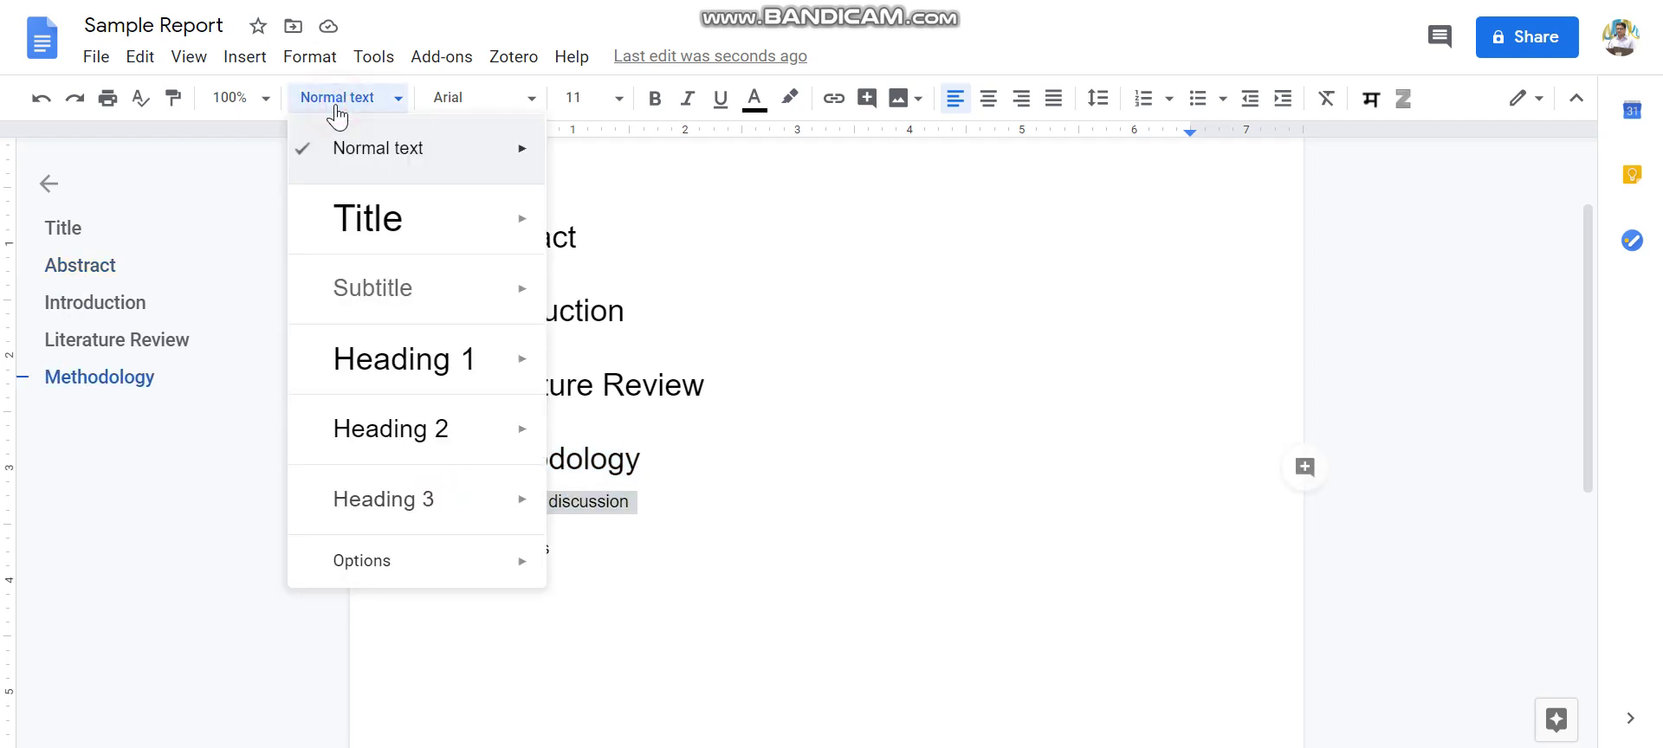
{"action": "left_click", "coordinate": [375, 359]}
{"action": "left_click_drag", "start_coordinate": [460, 570], "coordinate": [568, 563]}
{"action": "left_click", "coordinate": [476, 573]}
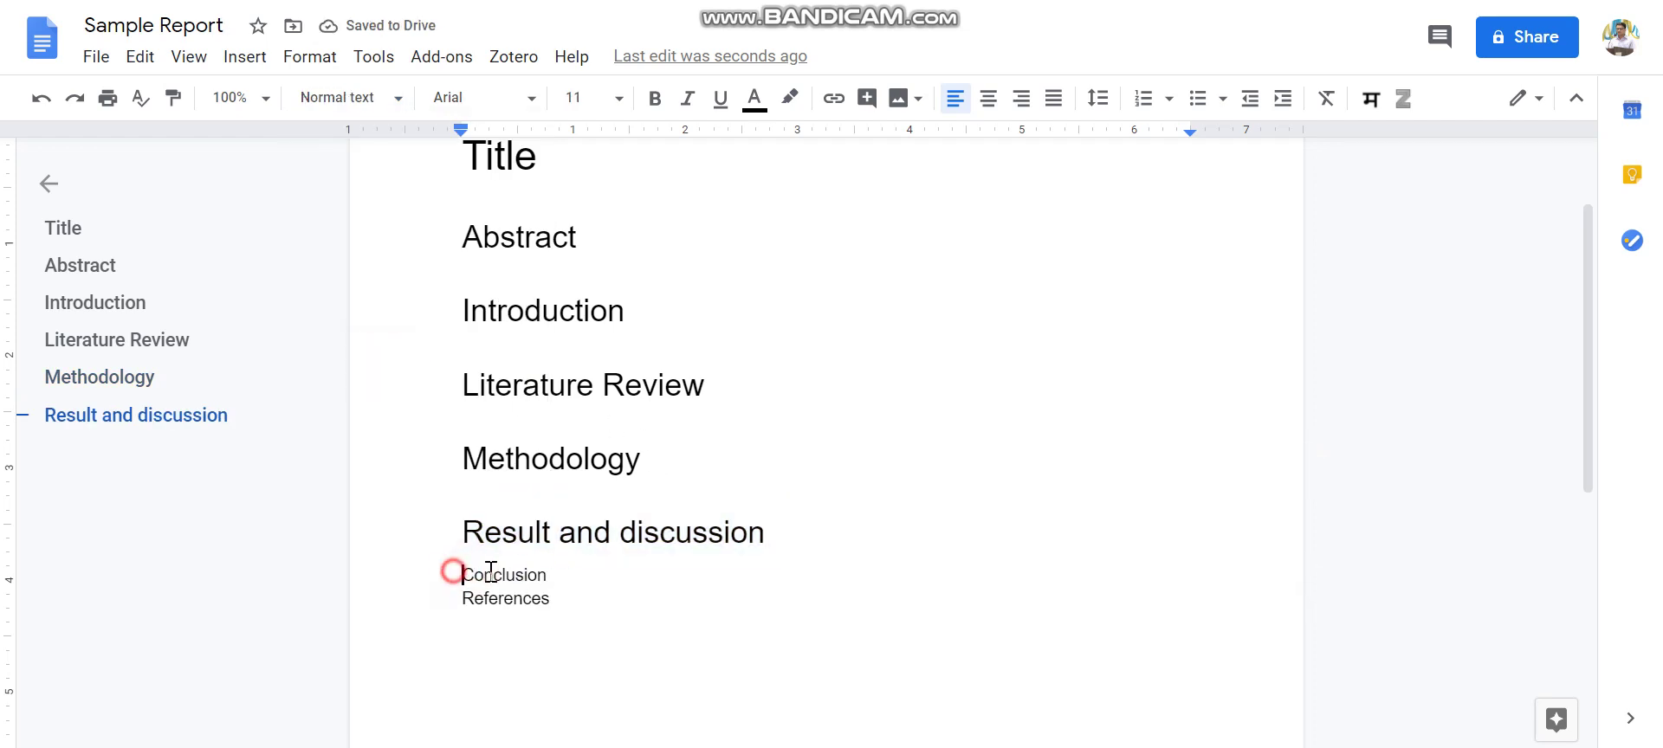
{"action": "left_click_drag", "start_coordinate": [453, 569], "coordinate": [553, 575]}
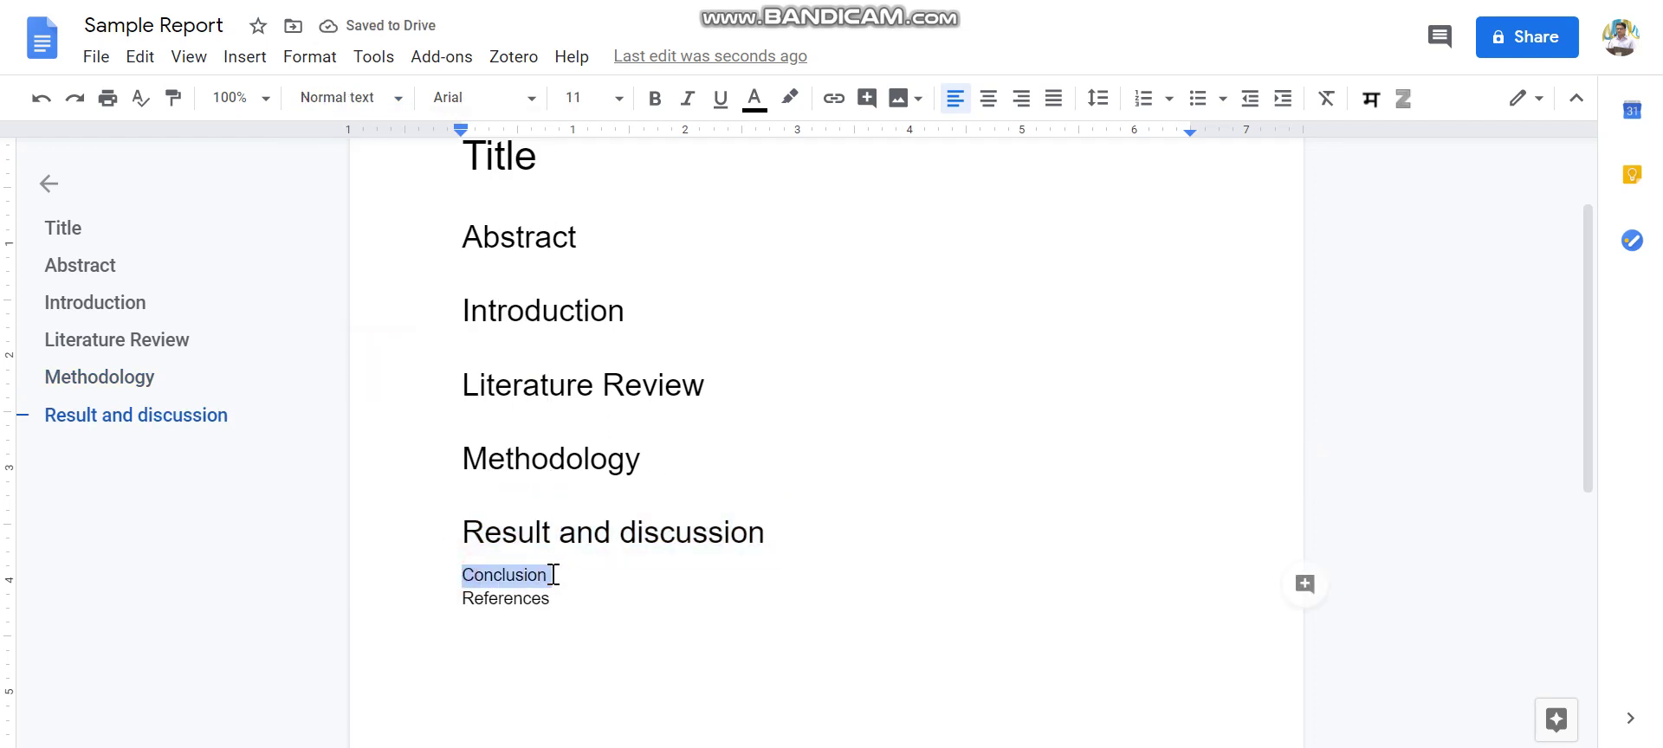
{"action": "left_click", "coordinate": [343, 102]}
{"action": "left_click", "coordinate": [395, 363]}
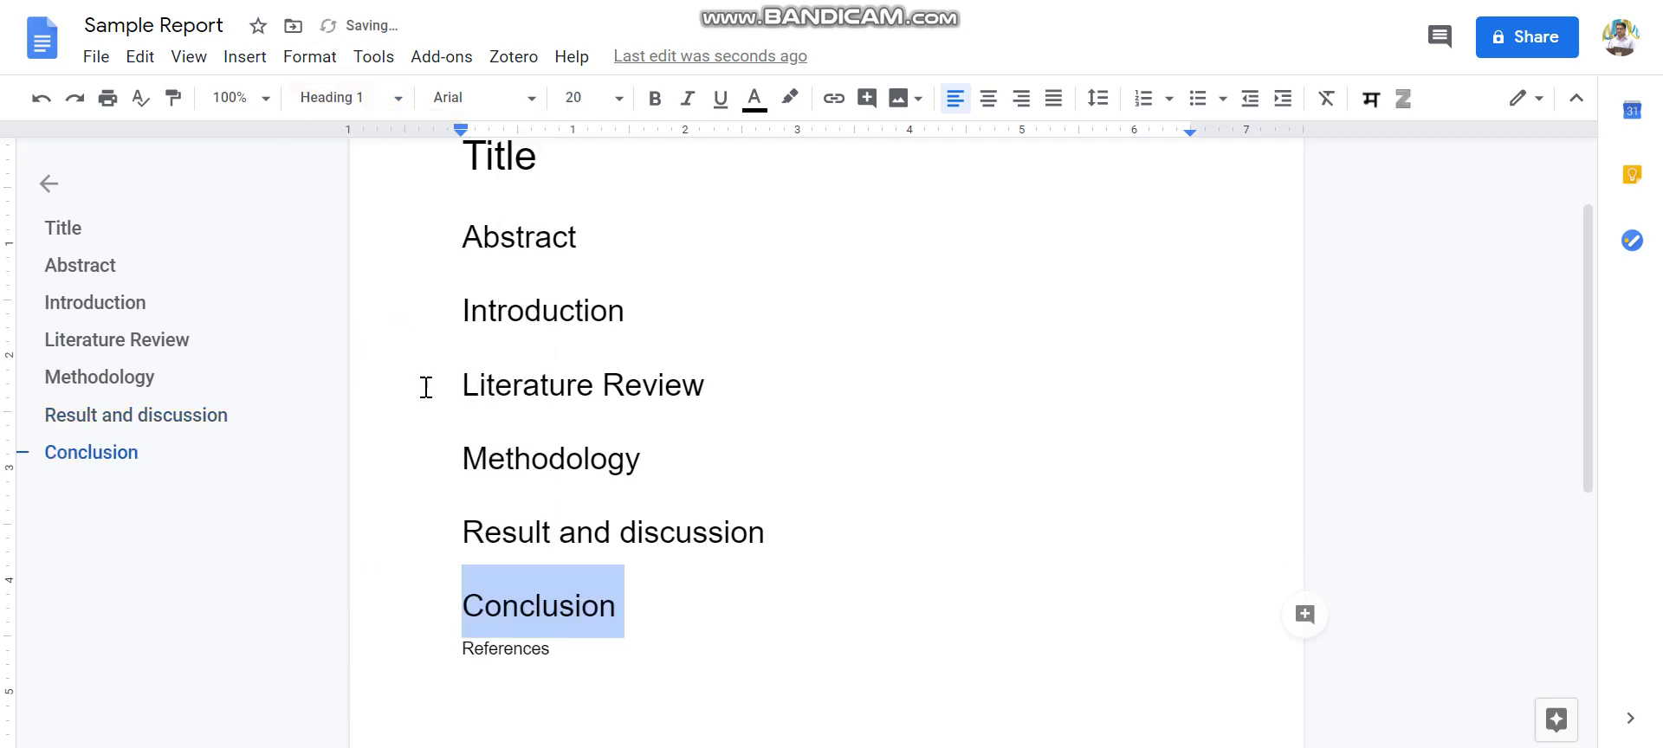
Step: Make References a Heading 1
{"action": "scroll", "coordinate": [479, 530], "scroll_direction": "down", "scroll_amount": 2}
{"action": "left_click_drag", "start_coordinate": [465, 518], "coordinate": [567, 525]}
{"action": "left_click", "coordinate": [347, 98]}
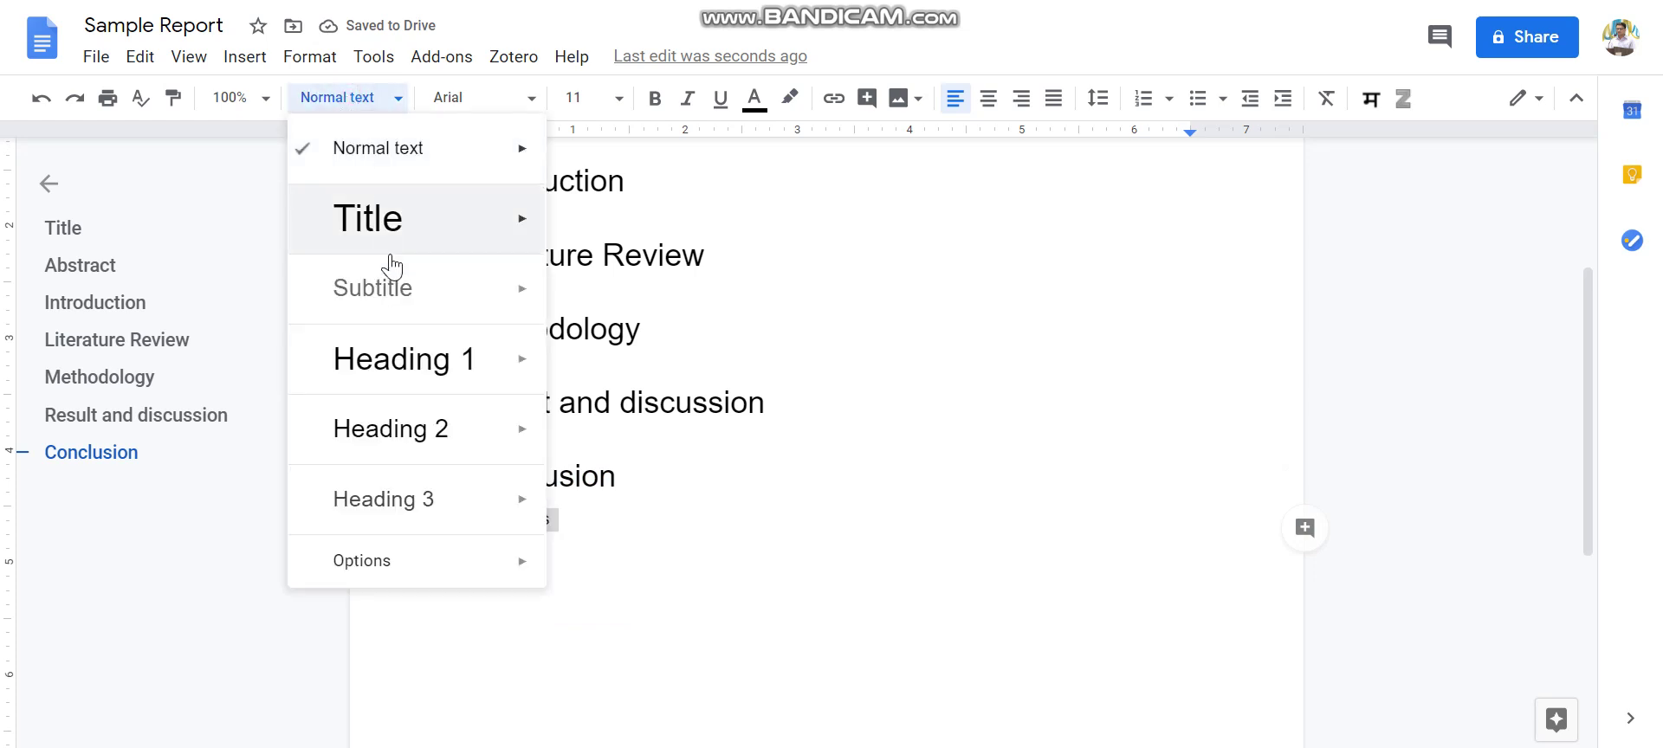
{"action": "left_click", "coordinate": [392, 360]}
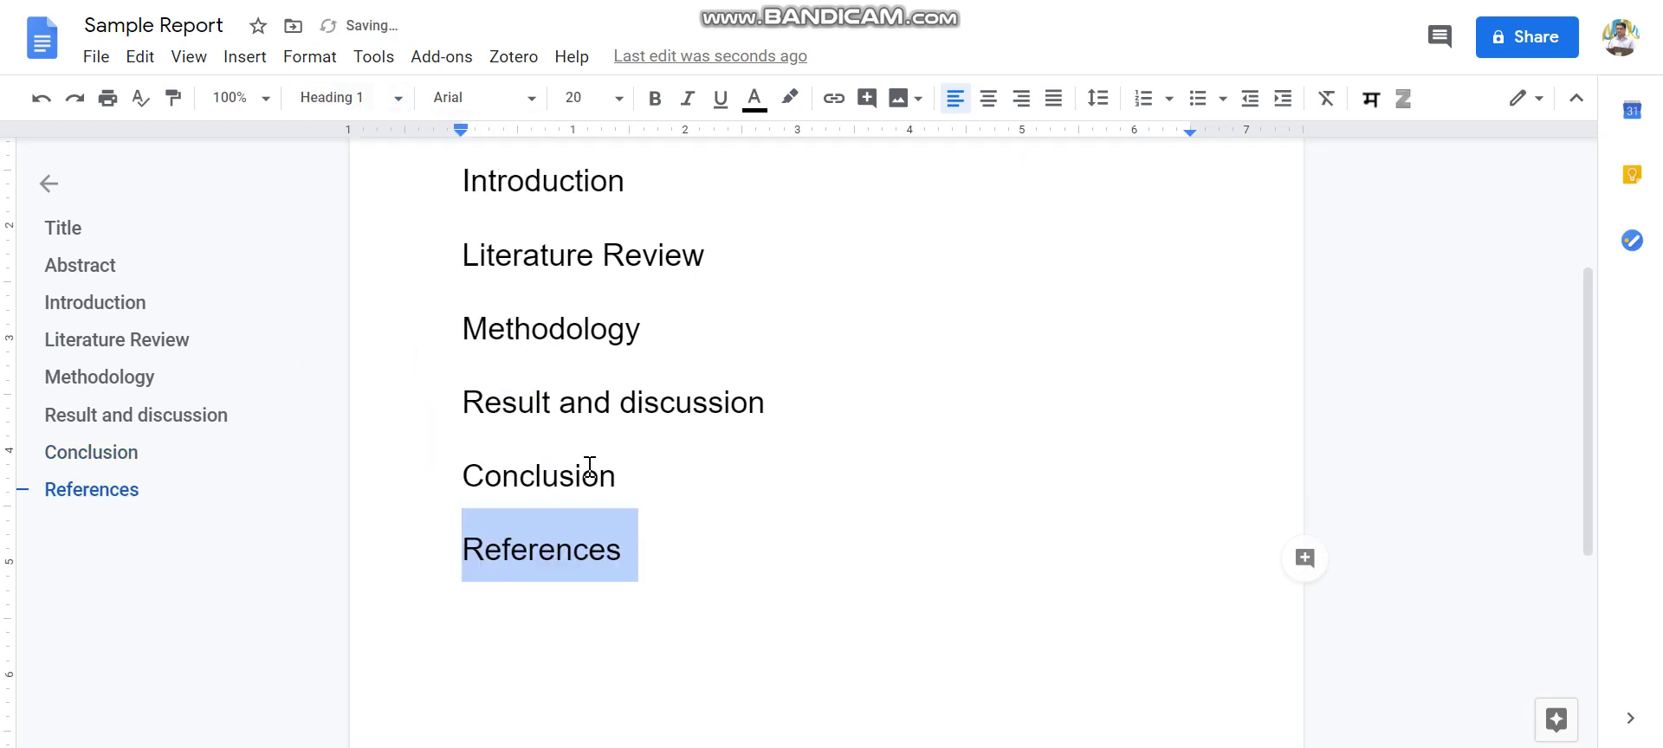
{"action": "scroll", "coordinate": [589, 468], "scroll_direction": "up", "scroll_amount": 2}
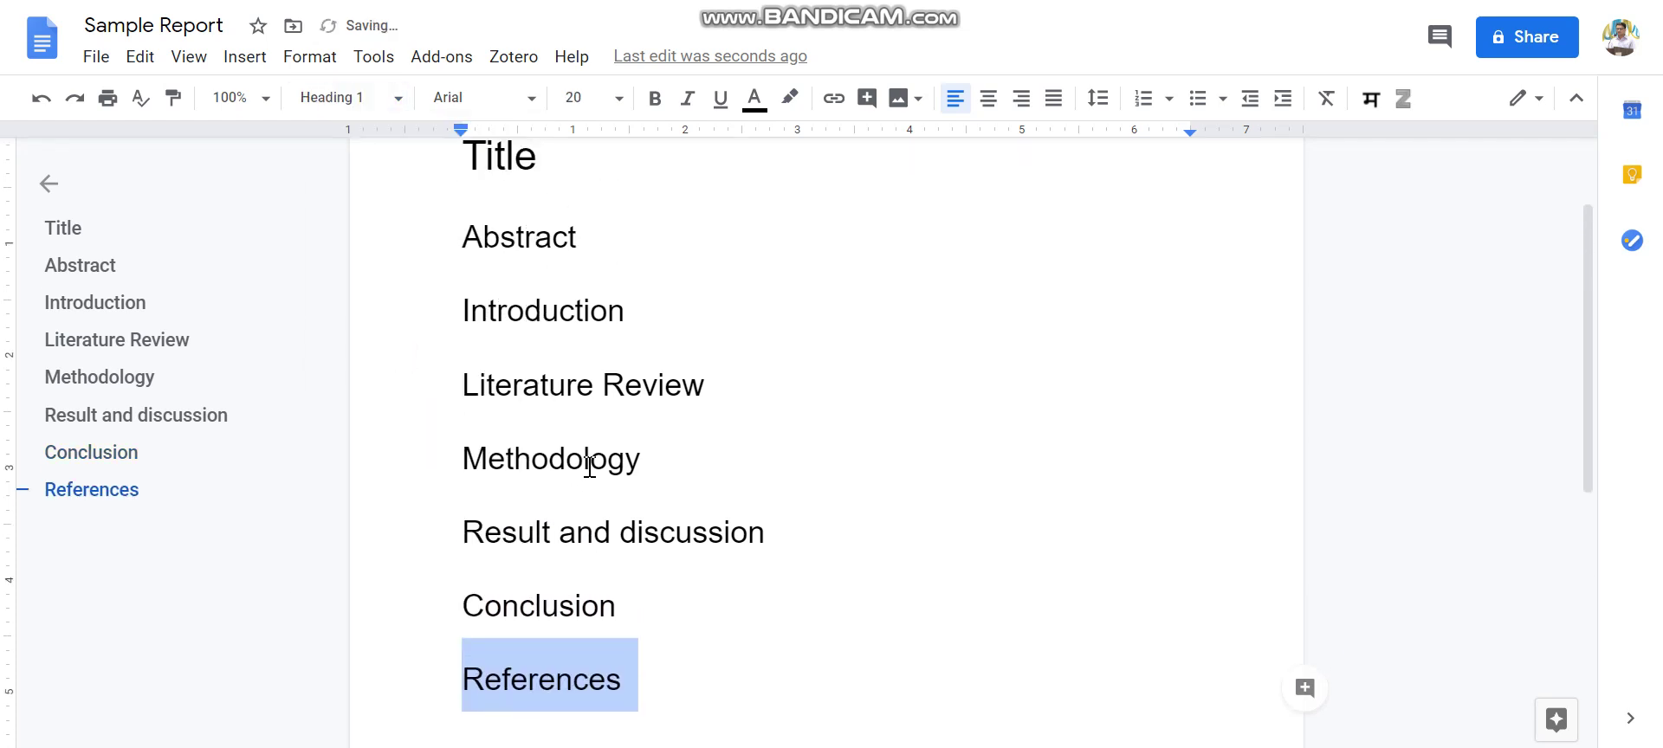
Step: Add a 'Subheading' line below Introduction and style it Heading 2 (16 pt) with Ctrl+Alt+2
{"action": "left_click", "coordinate": [639, 310]}
{"action": "key", "text": "Return"}
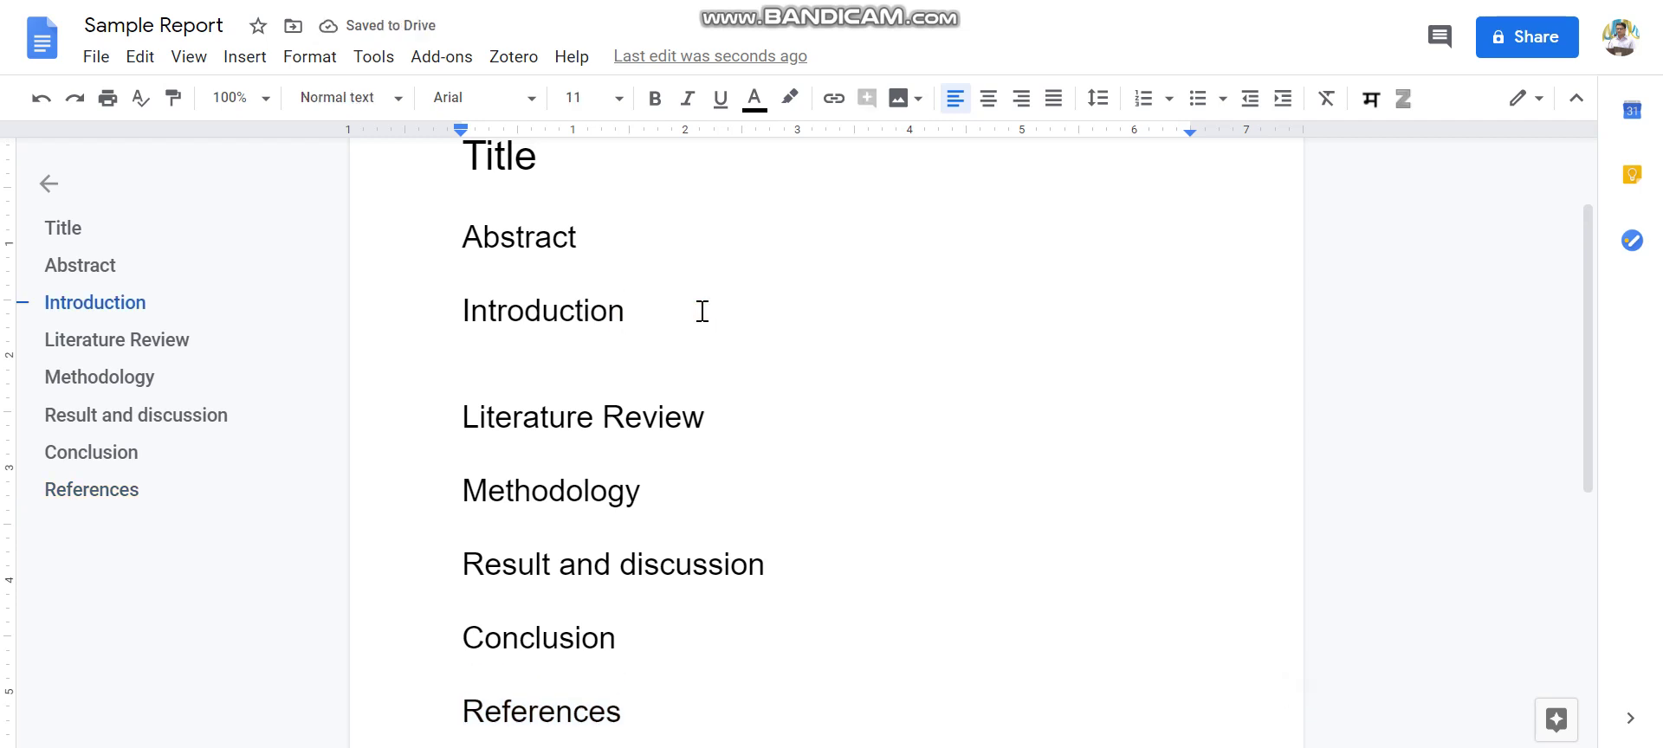
{"action": "type", "text": "sub"}
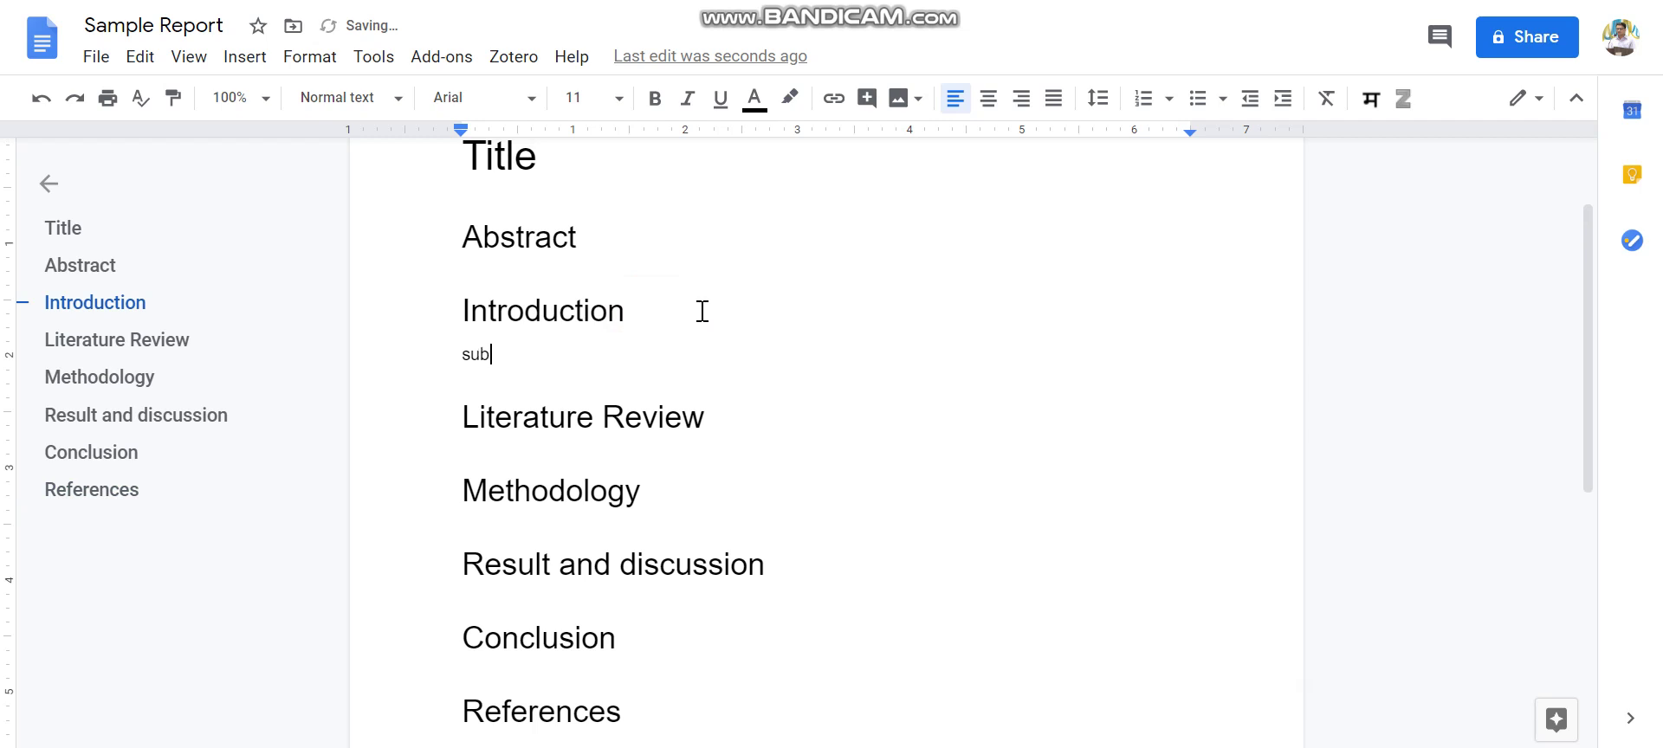
{"action": "type", "text": "heading"}
{"action": "key", "text": "ctrl+alt+2"}
{"action": "key", "text": "ctrl+Home"}
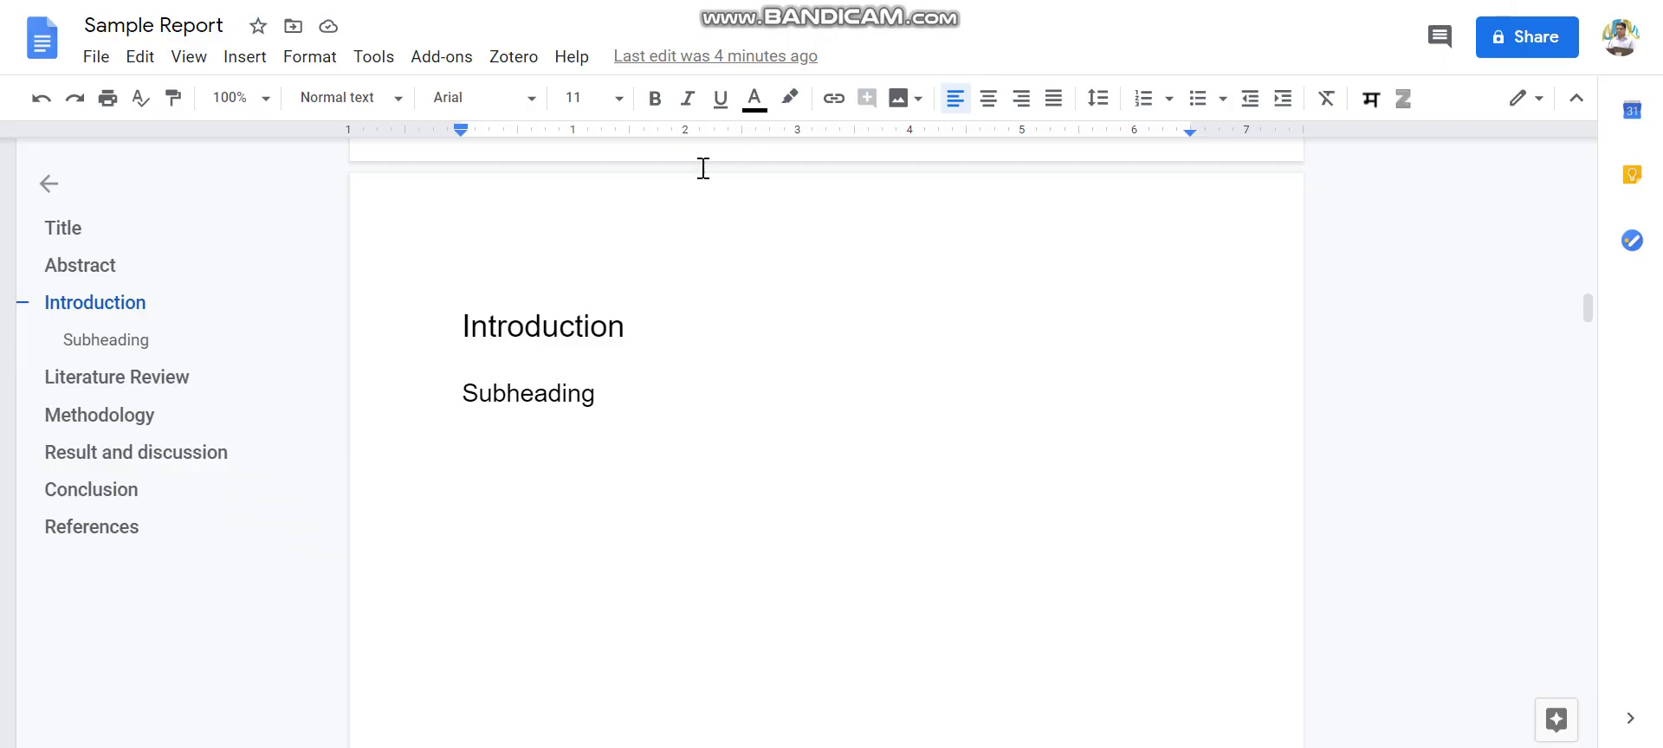
{"action": "left_click", "coordinate": [463, 393]}
{"action": "left_click_drag", "start_coordinate": [463, 393], "coordinate": [594, 392]}
{"action": "key", "text": "ctrl+alt+2"}
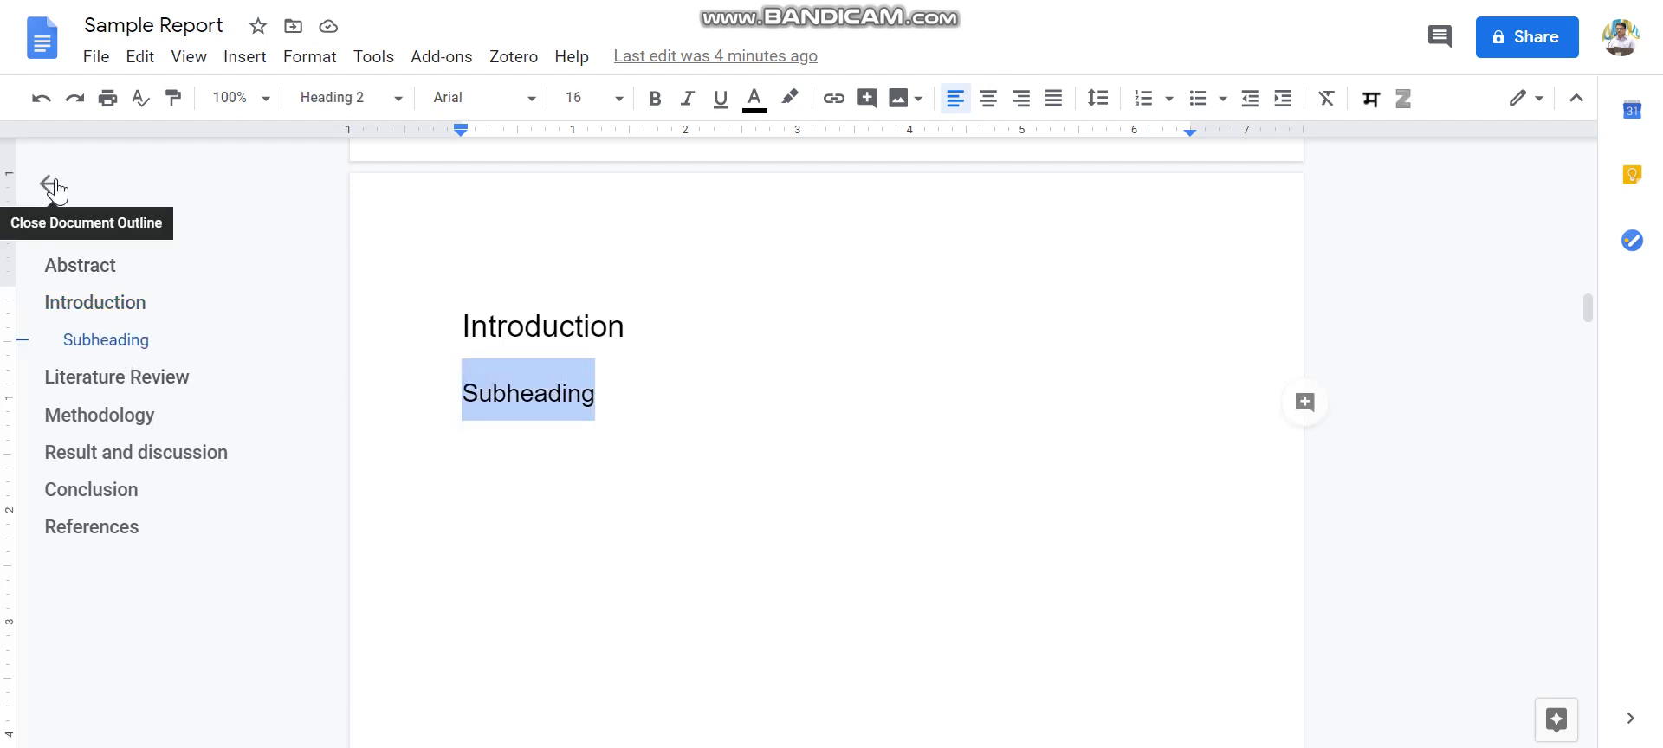
{"action": "left_click", "coordinate": [551, 389]}
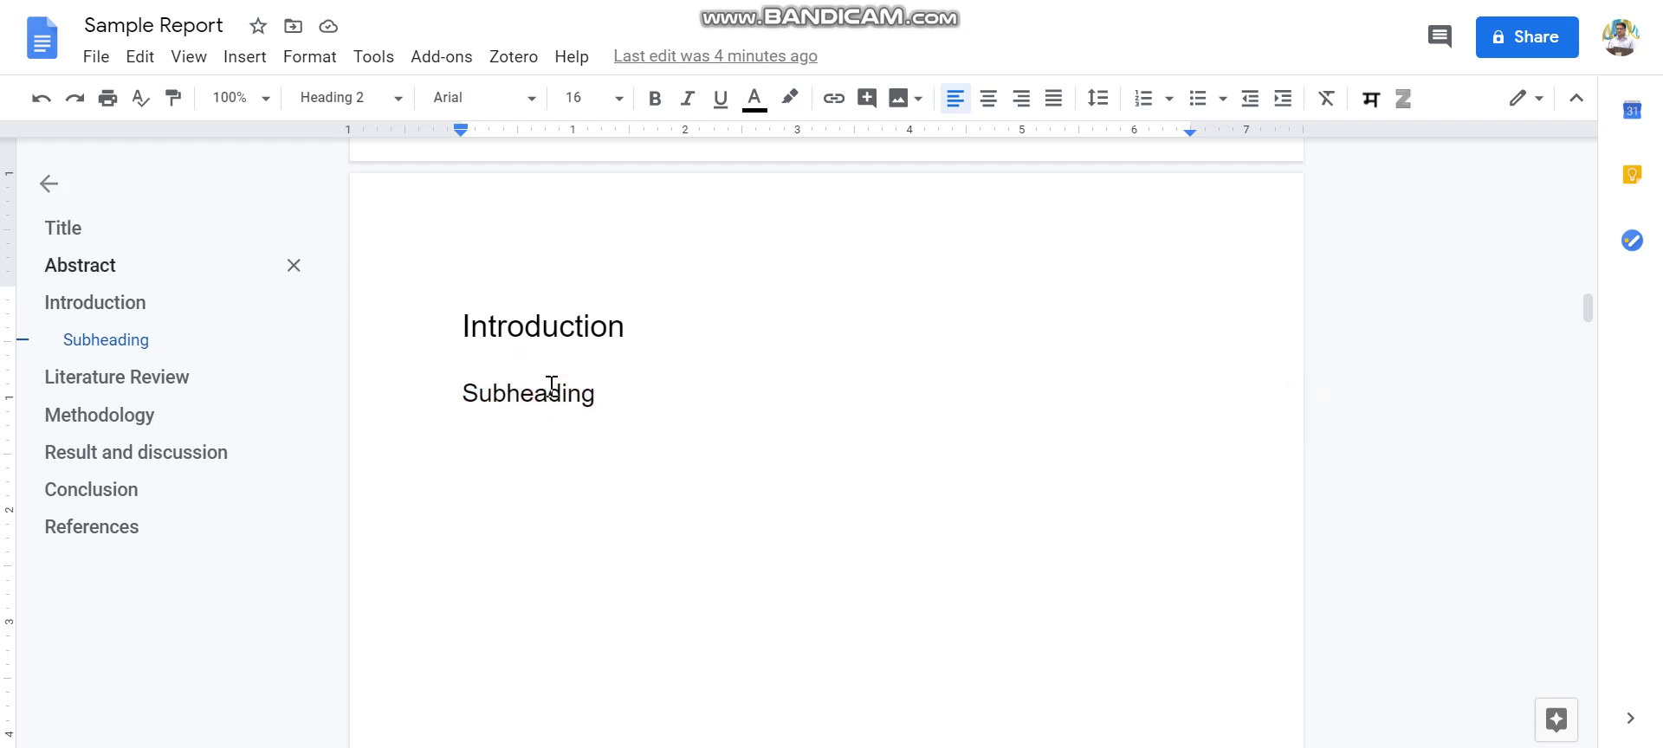
{"action": "scroll", "coordinate": [550, 387], "scroll_direction": "up", "scroll_amount": 10}
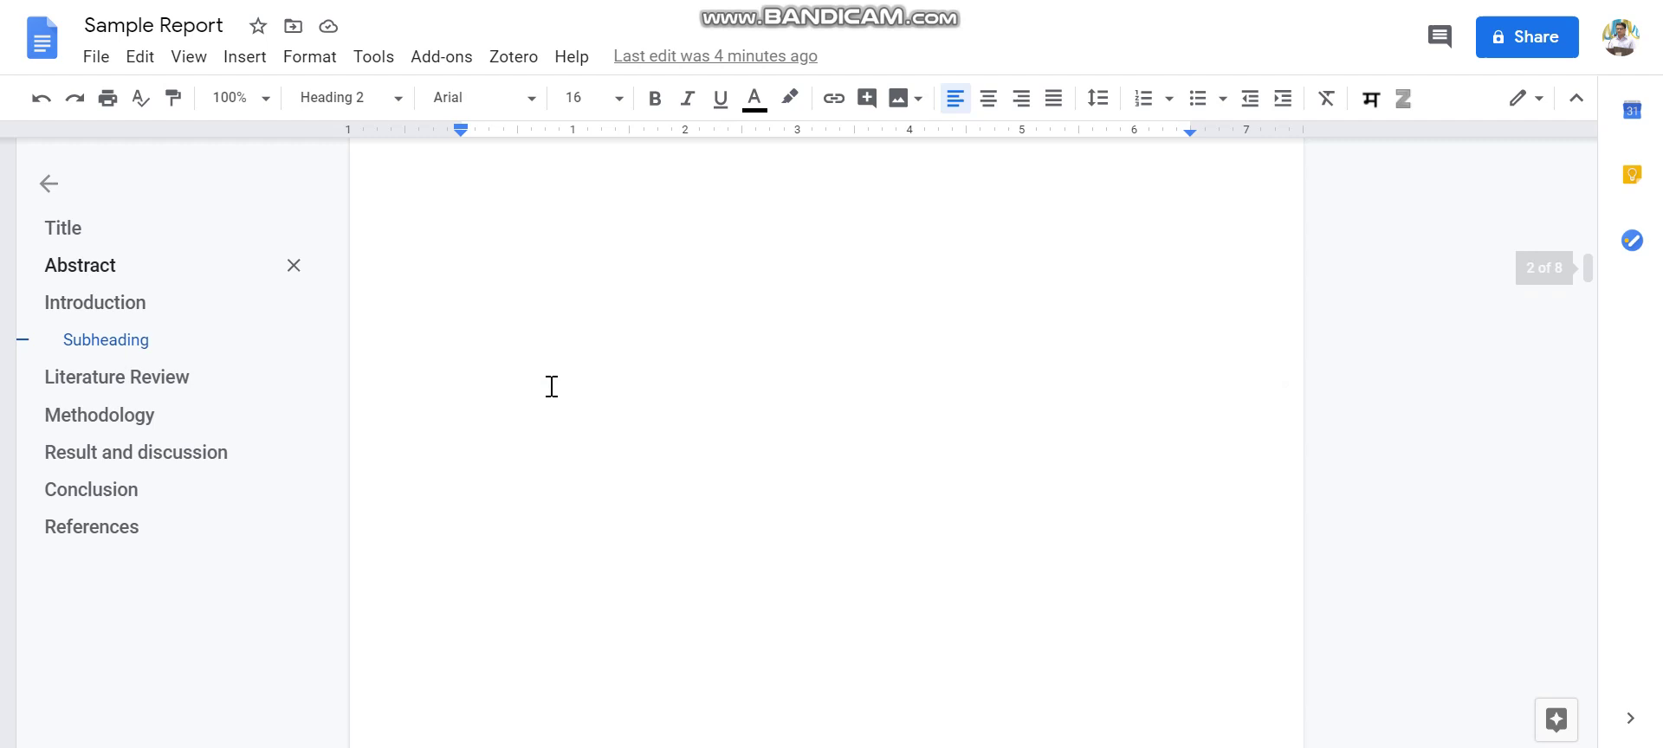
Step: Insert a page-numbered table of contents on the empty line below Title, listing Abstract through References
{"action": "scroll", "coordinate": [551, 387], "scroll_direction": "up", "scroll_amount": 15}
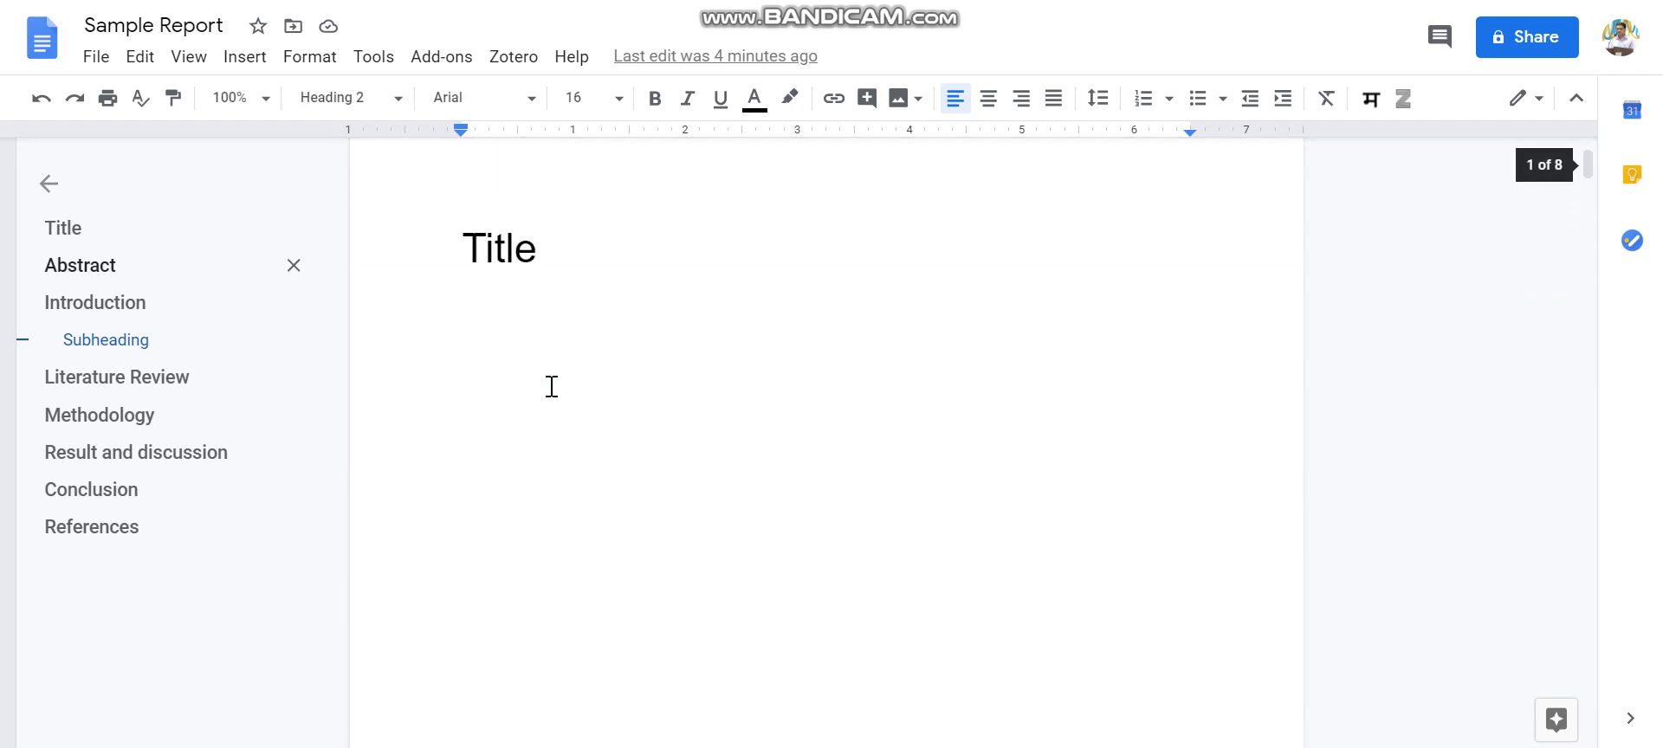
{"action": "left_click", "coordinate": [479, 359]}
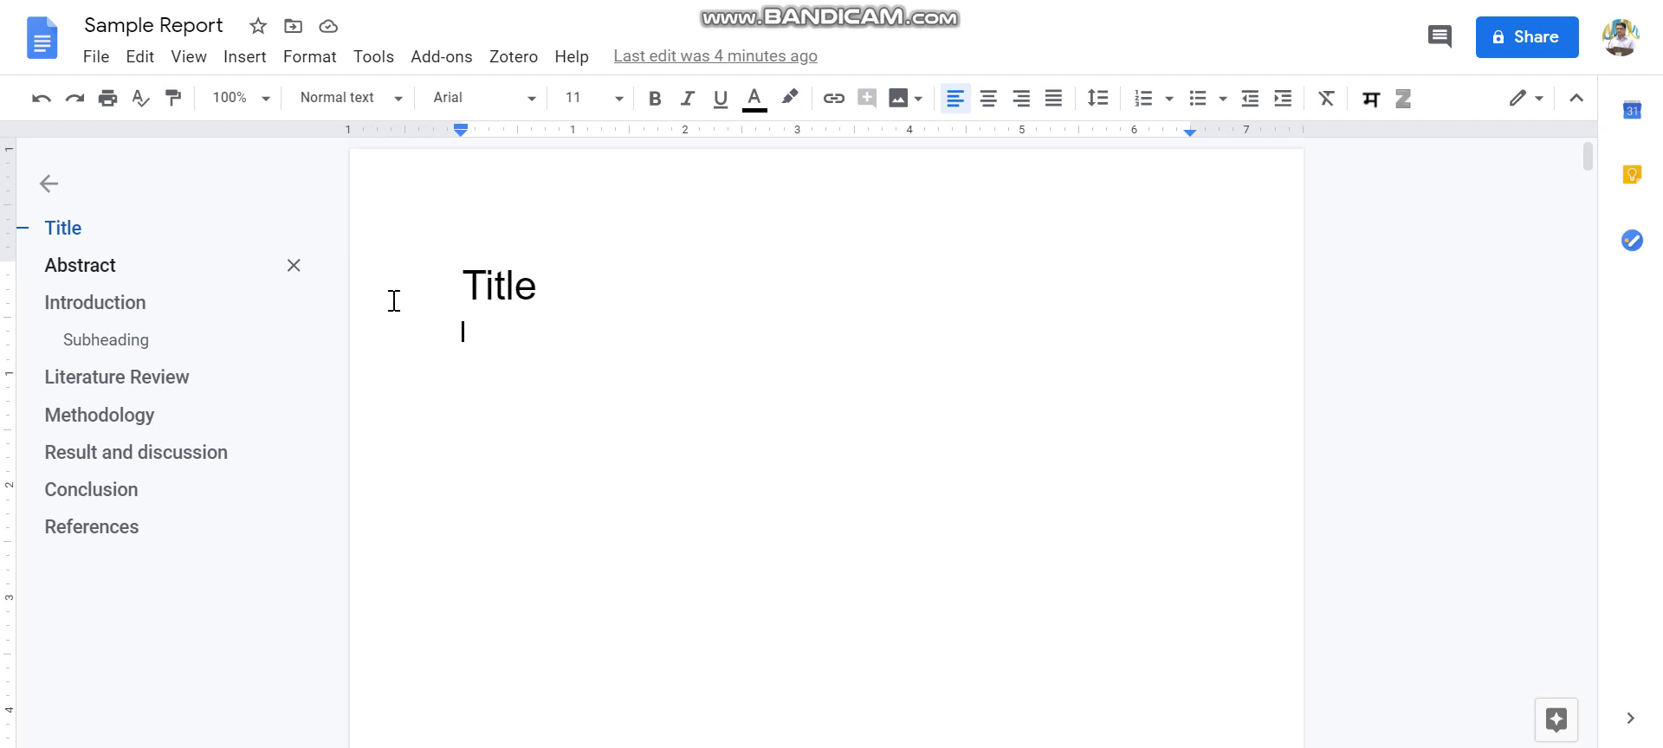
{"action": "left_click", "coordinate": [236, 62]}
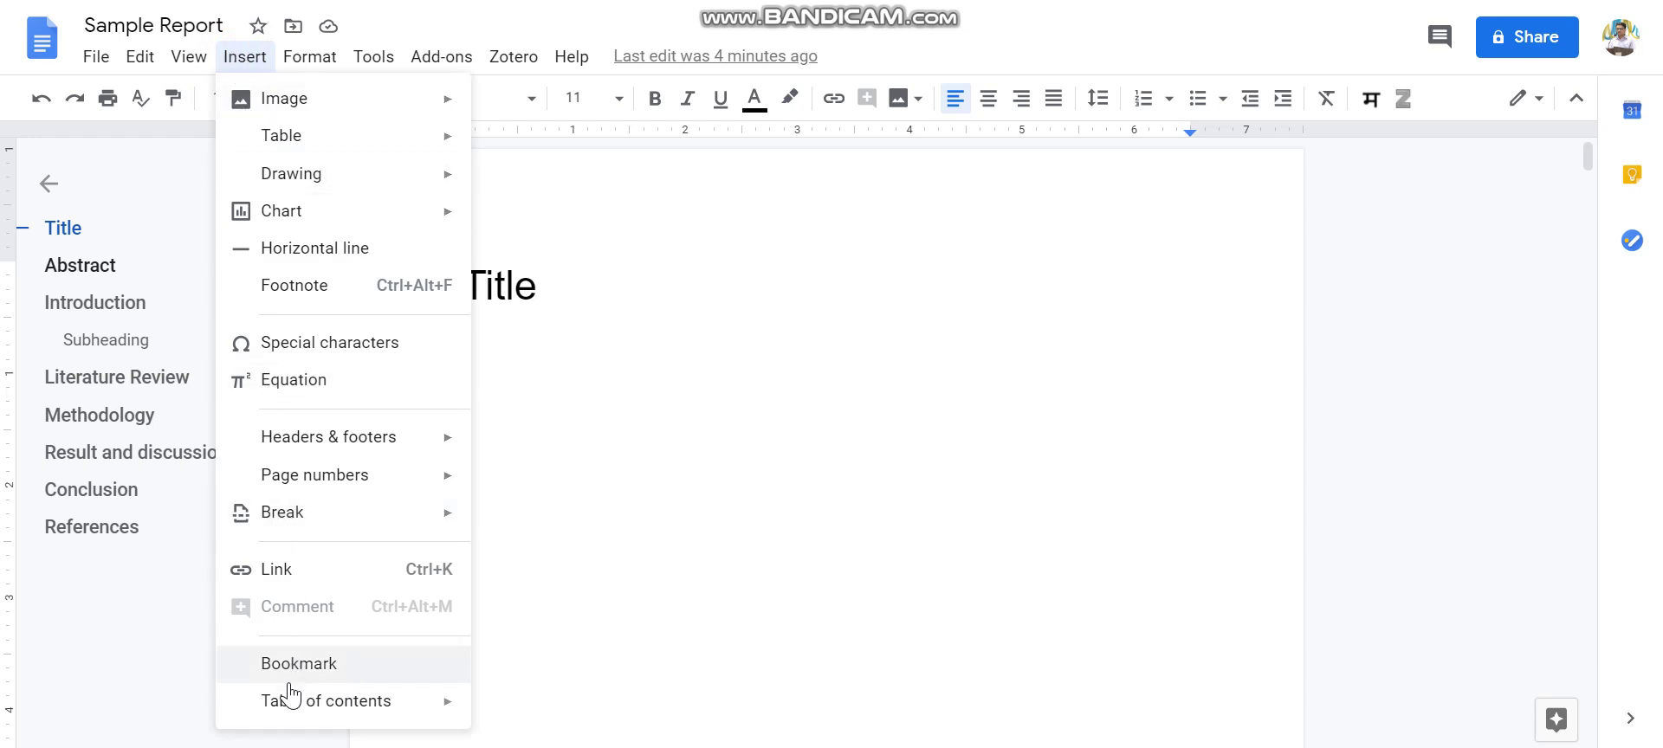
{"action": "mouse_move", "coordinate": [294, 712]}
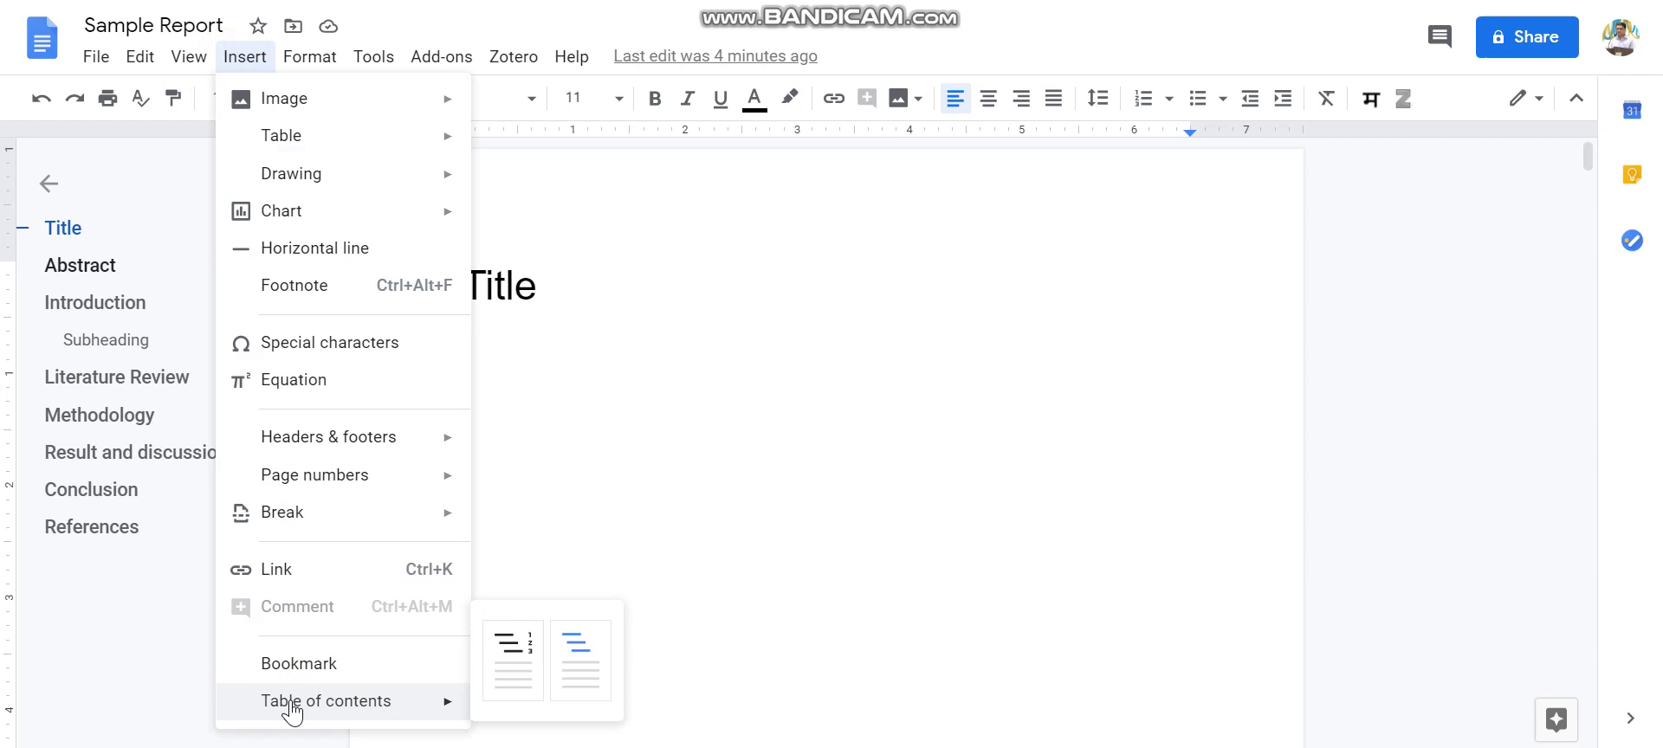
{"action": "left_click", "coordinate": [512, 654]}
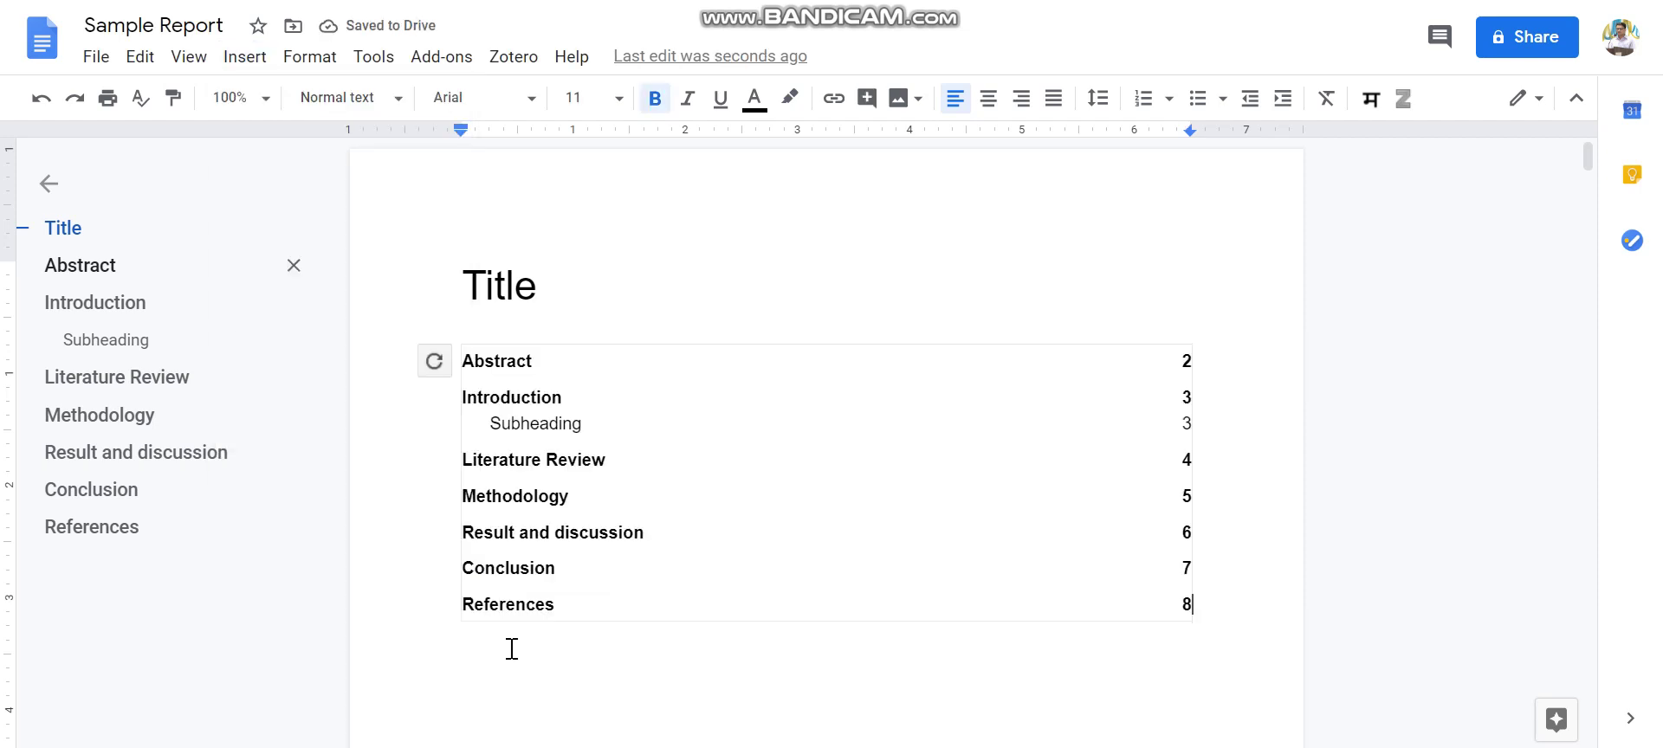
{"action": "scroll", "coordinate": [391, 523], "scroll_direction": "down", "scroll_amount": 1}
{"action": "scroll", "coordinate": [390, 522], "scroll_direction": "down", "scroll_amount": 1}
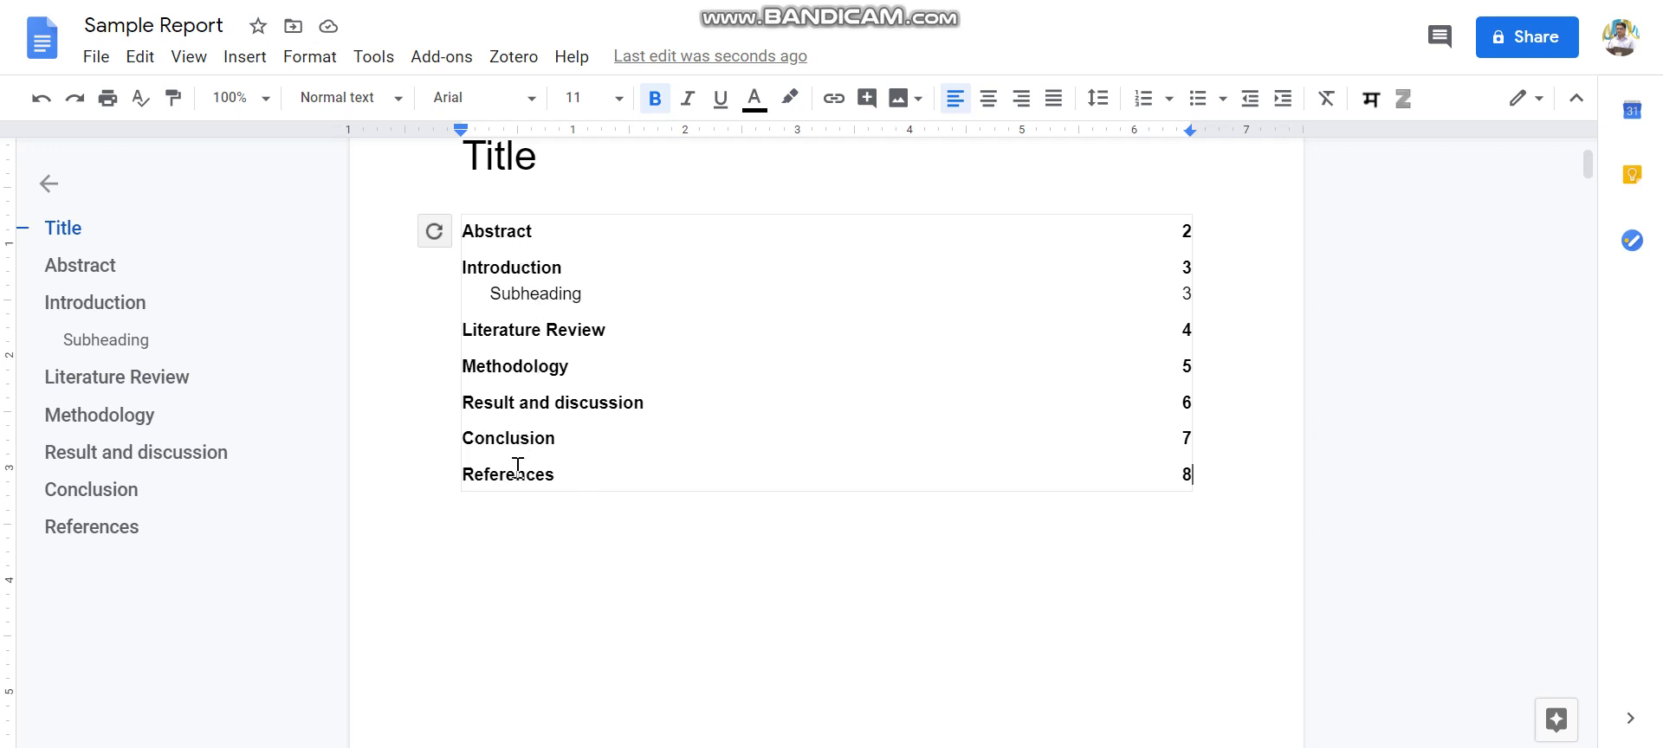
{"action": "scroll", "coordinate": [559, 507], "scroll_direction": "down", "scroll_amount": 2}
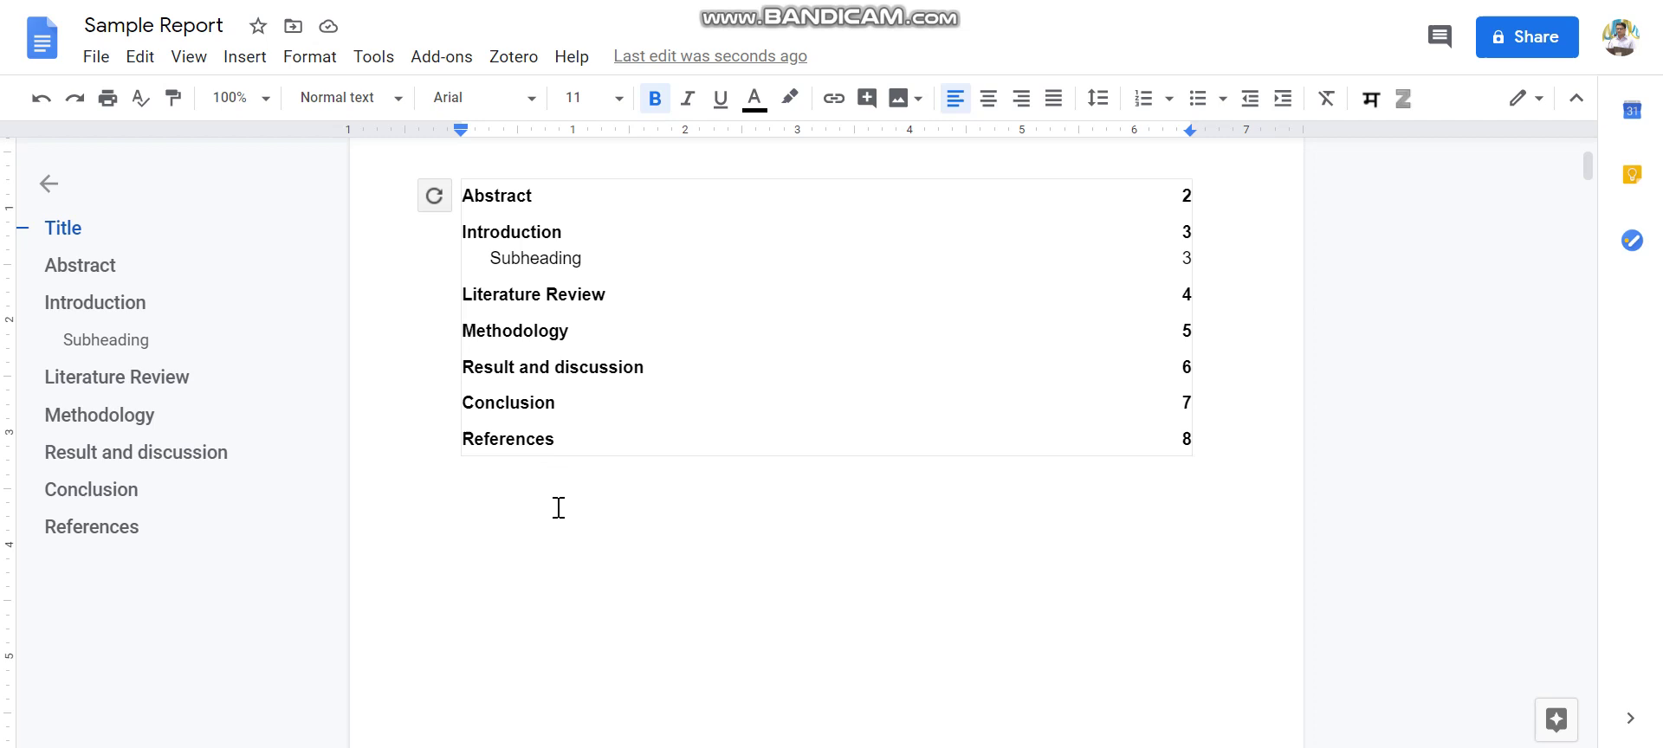
{"action": "scroll", "coordinate": [557, 507], "scroll_direction": "up", "scroll_amount": 2}
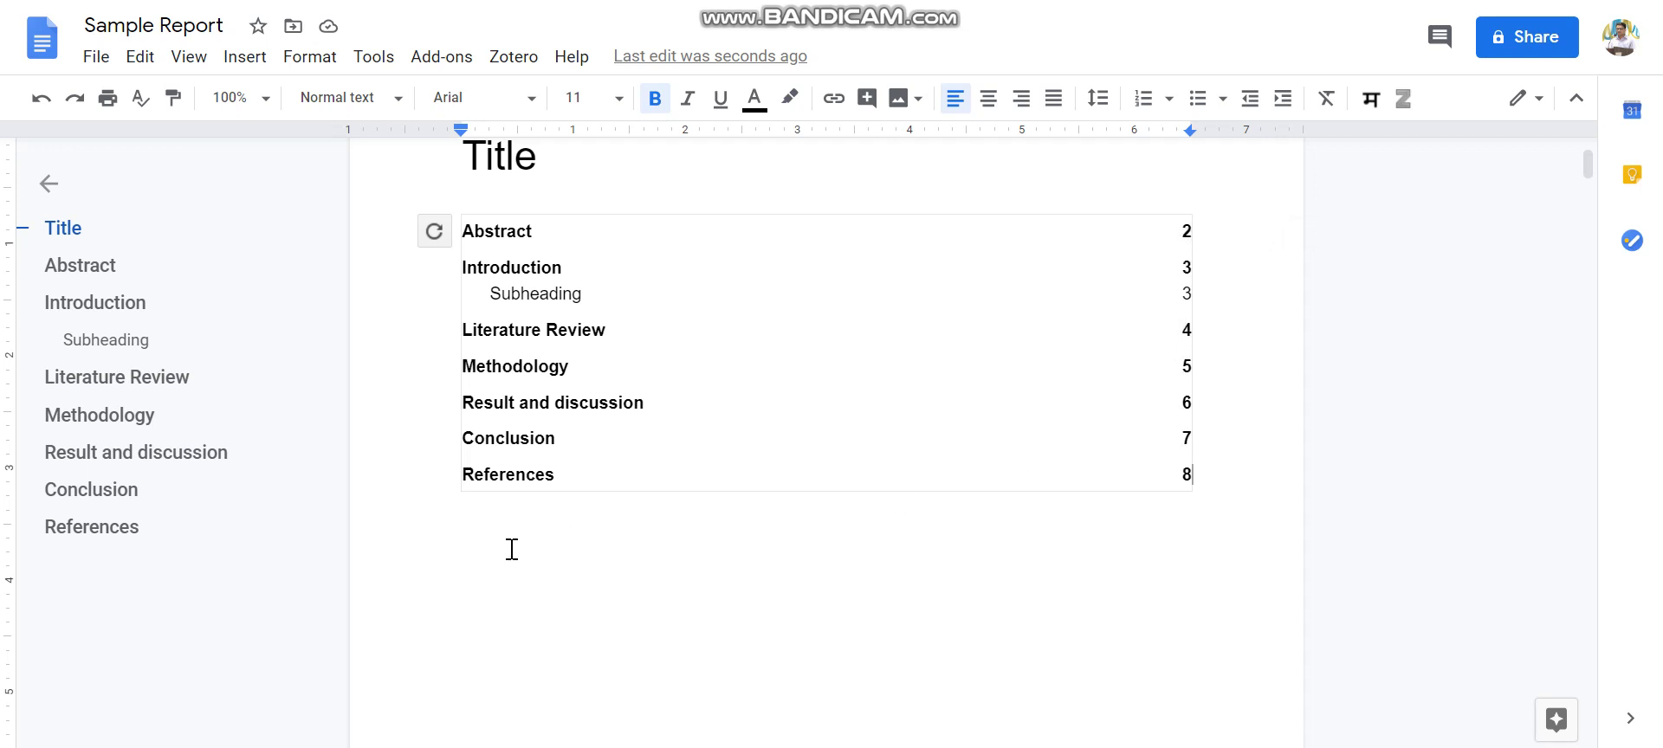
{"action": "scroll", "coordinate": [493, 537], "scroll_direction": "down", "scroll_amount": 4}
{"action": "scroll", "coordinate": [496, 536], "scroll_direction": "down", "scroll_amount": 6}
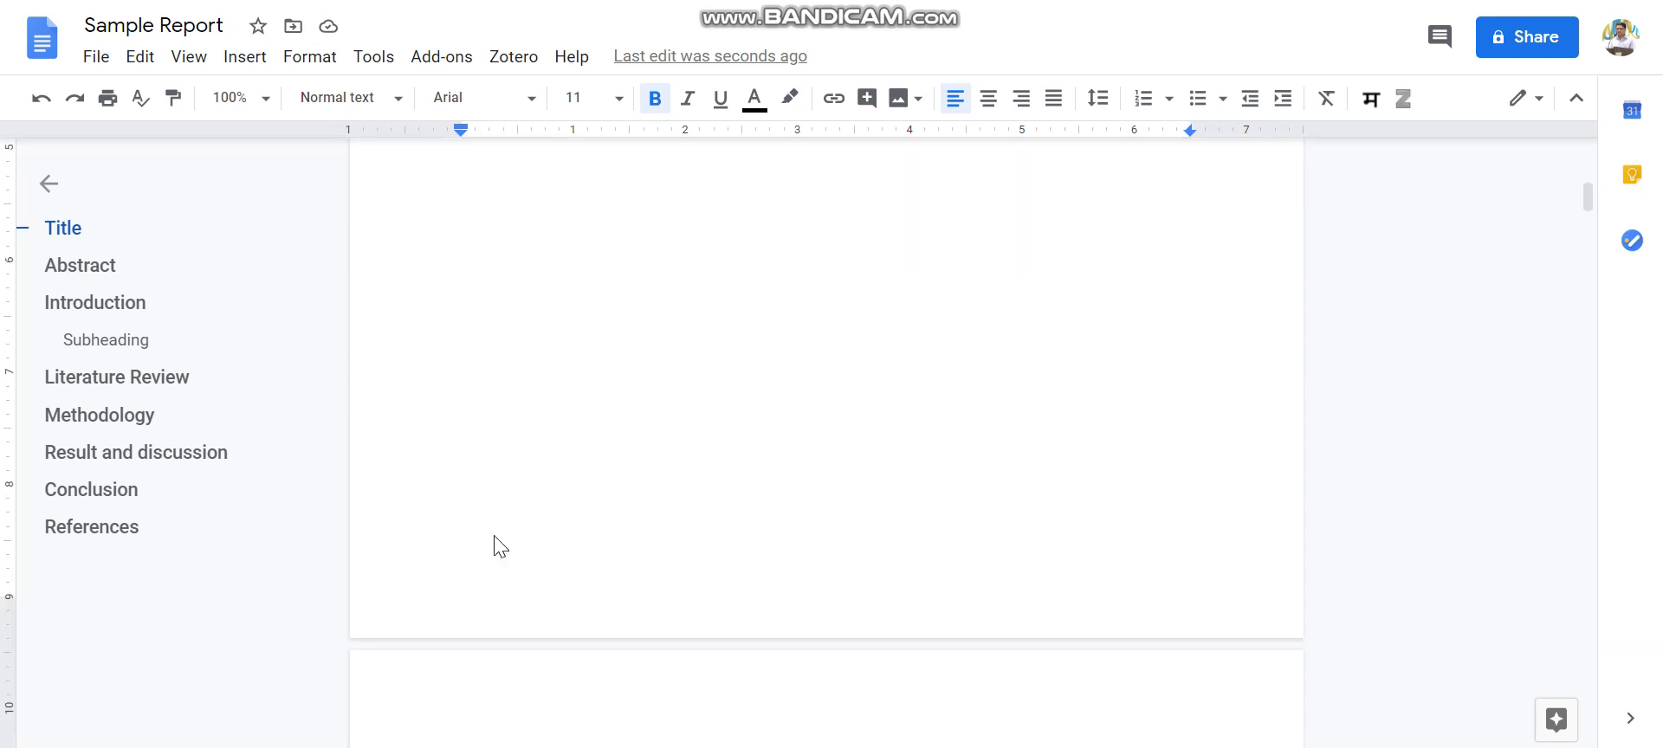
{"action": "scroll", "coordinate": [493, 531], "scroll_direction": "up", "scroll_amount": 10}
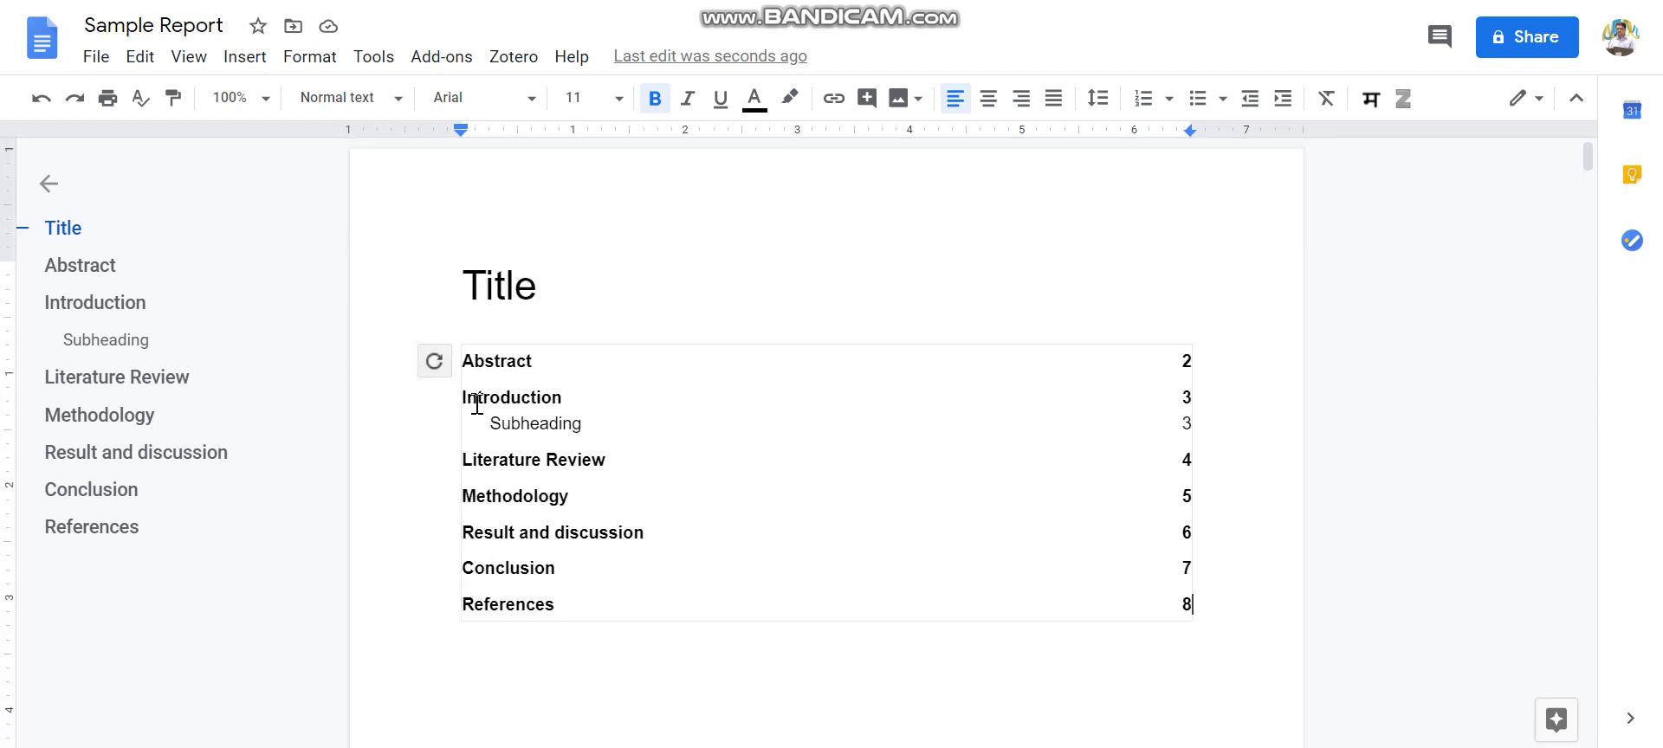
{"action": "left_click", "coordinate": [551, 288]}
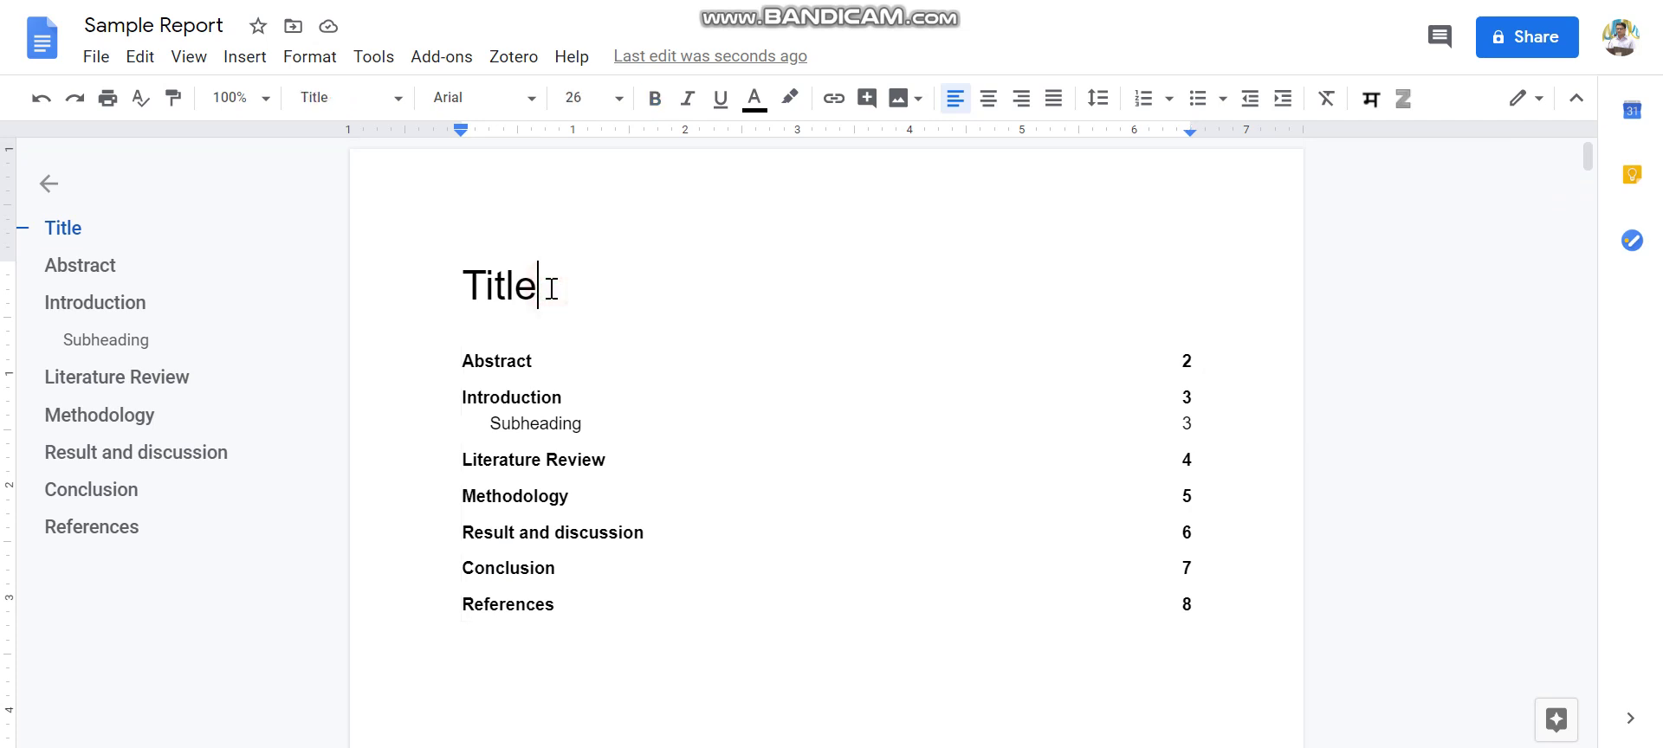